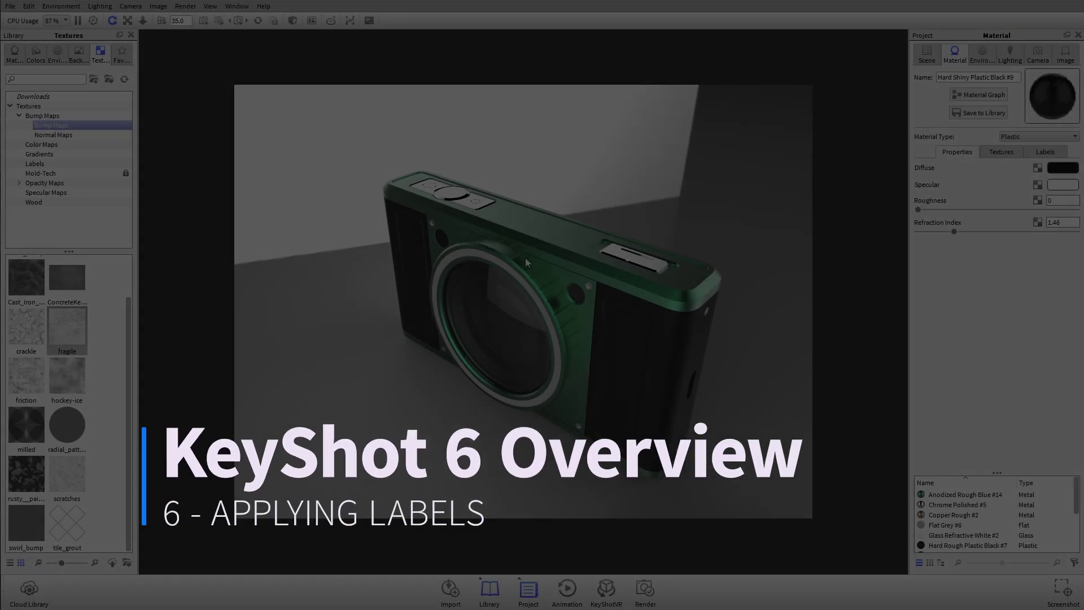
Orbit in close to the camera's top surface and load the green Anodized Rough Blue #14 body material
mouse_move(525, 258)
left_mouse_down()
mouse_move(595, 314)
mouse_move(585, 355)
mouse_move(531, 265)
left_mouse_up()
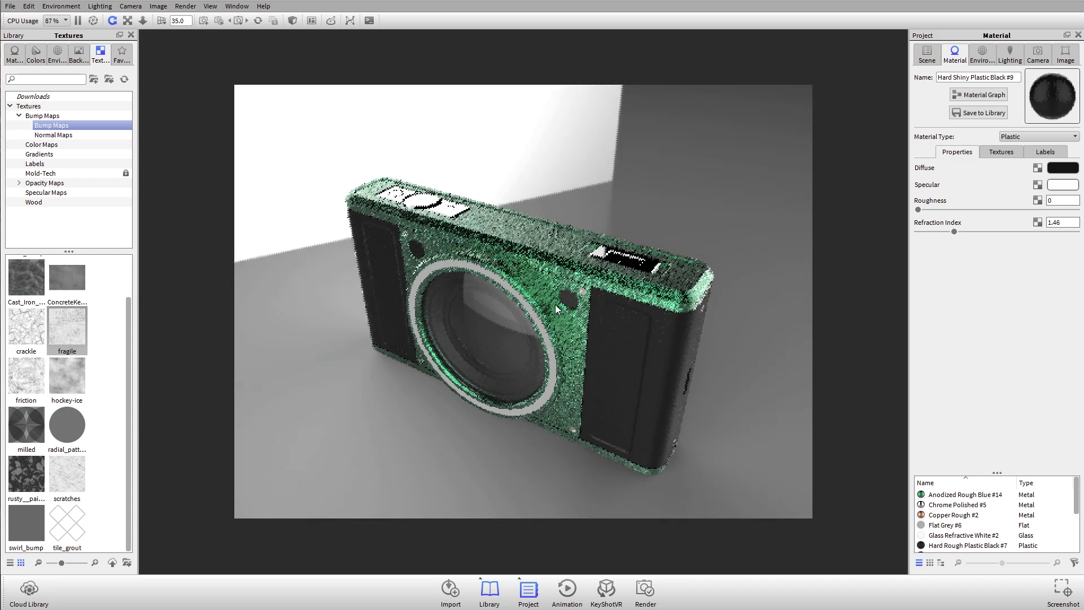
scroll(557, 308, "up", 3)
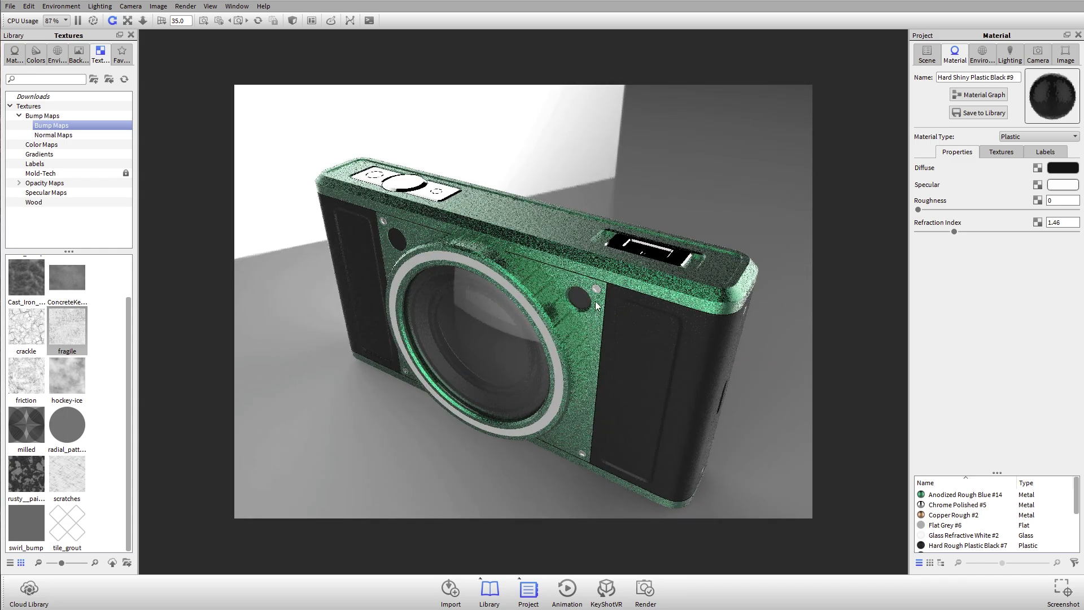
left_click_drag(539, 231, 661, 367)
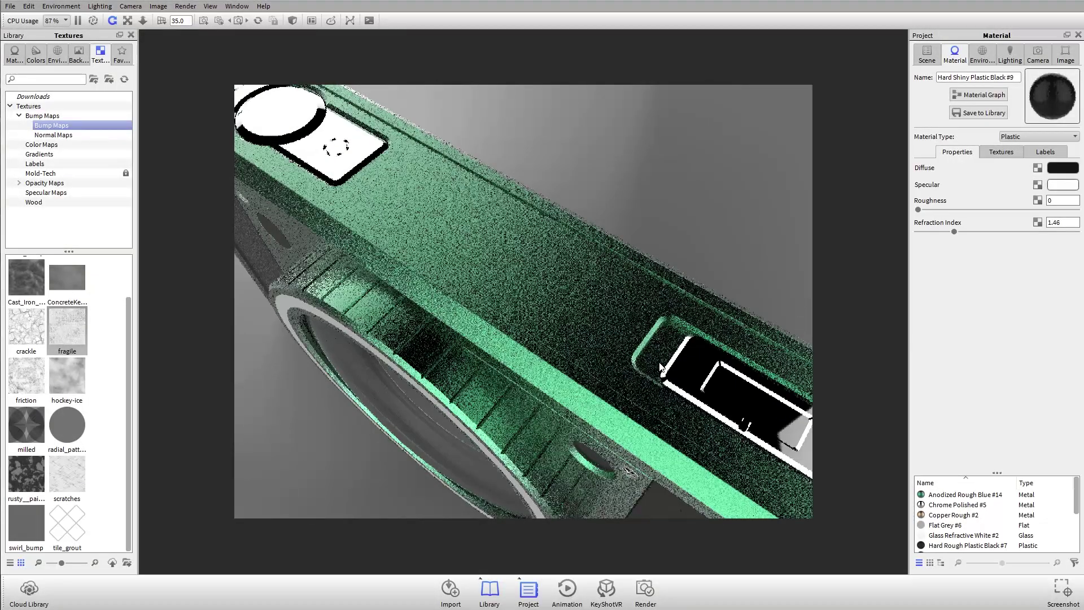
double_click(547, 267)
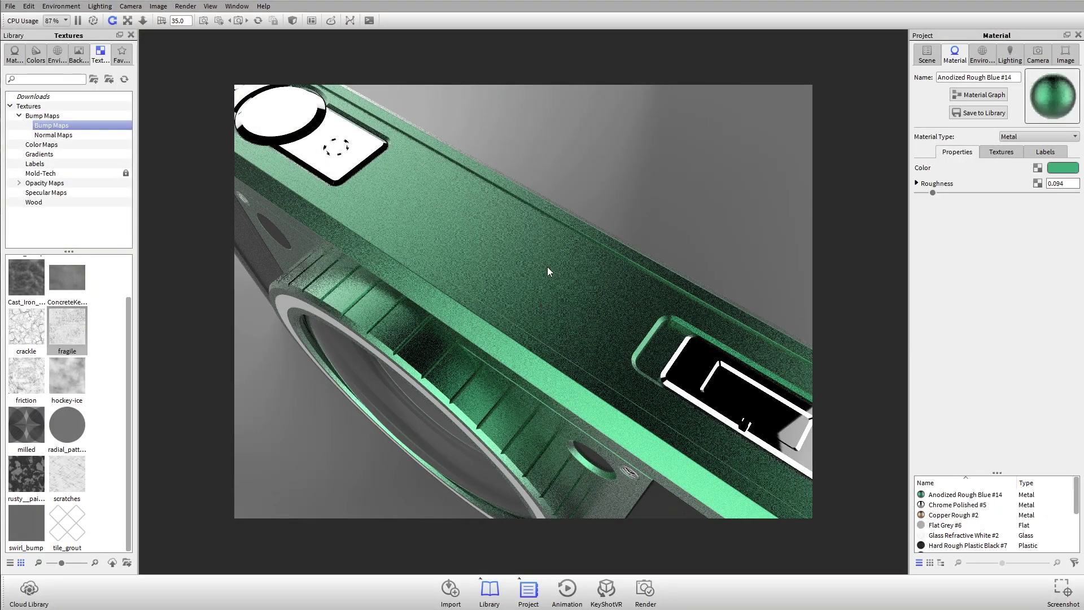
Show the Anodized Rough Blue #14 material's empty Labels list while orbiting across the green top surface
left_click(1008, 156)
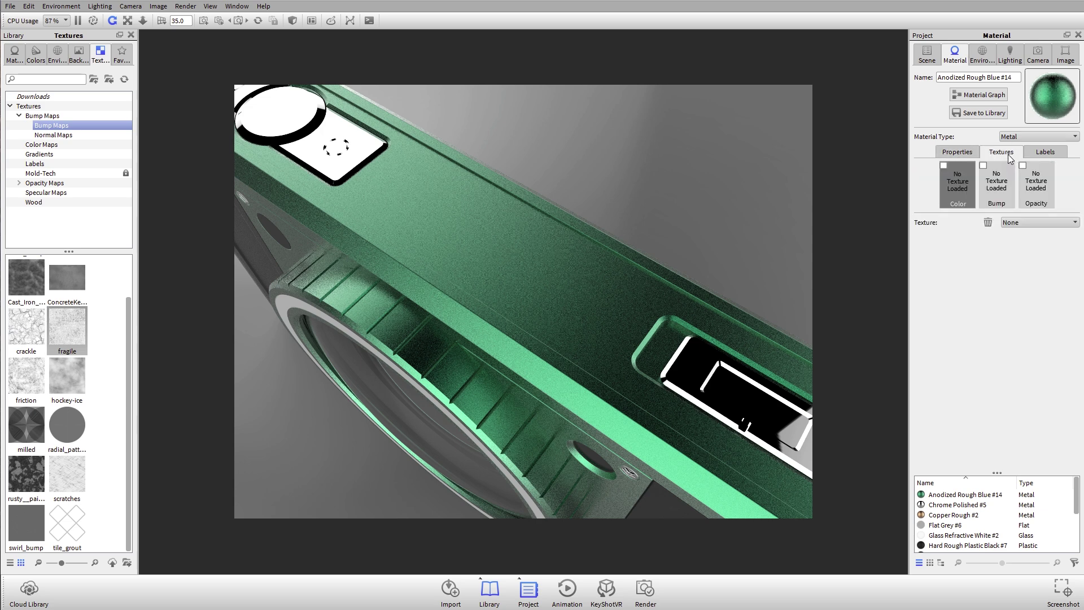
left_click(1047, 153)
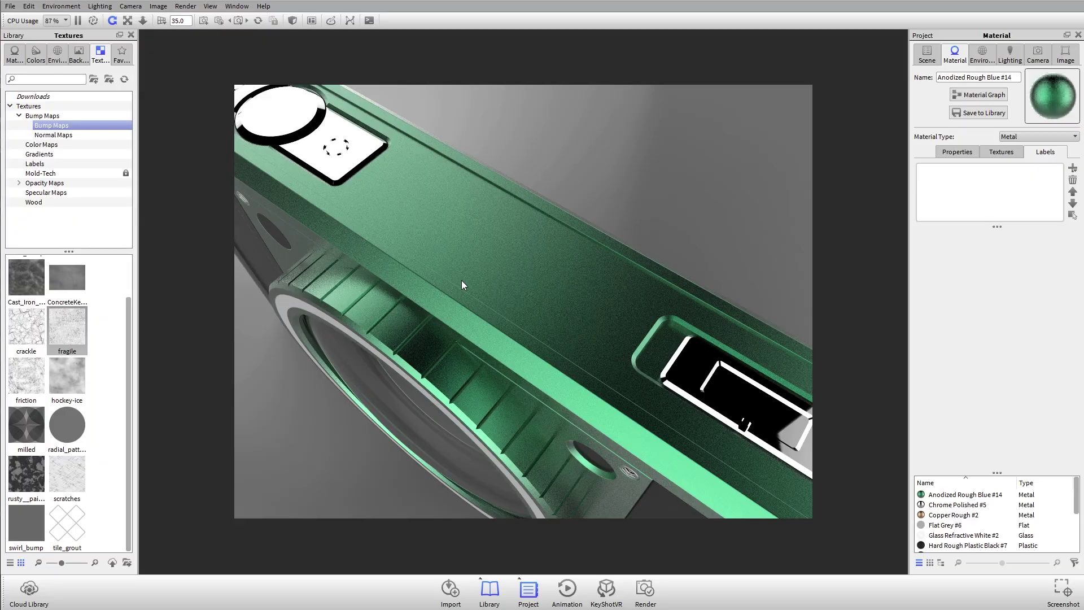
left_click_drag(462, 281, 690, 245)
scroll(540, 248, "up", 5)
scroll(531, 267, "down", 4)
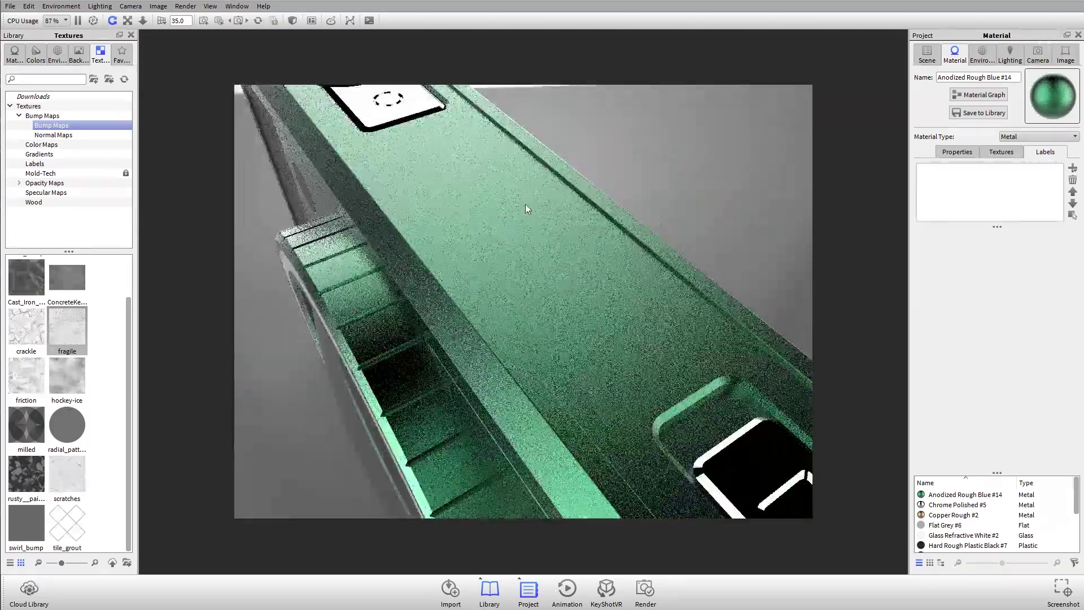
left_click_drag(524, 187, 548, 209)
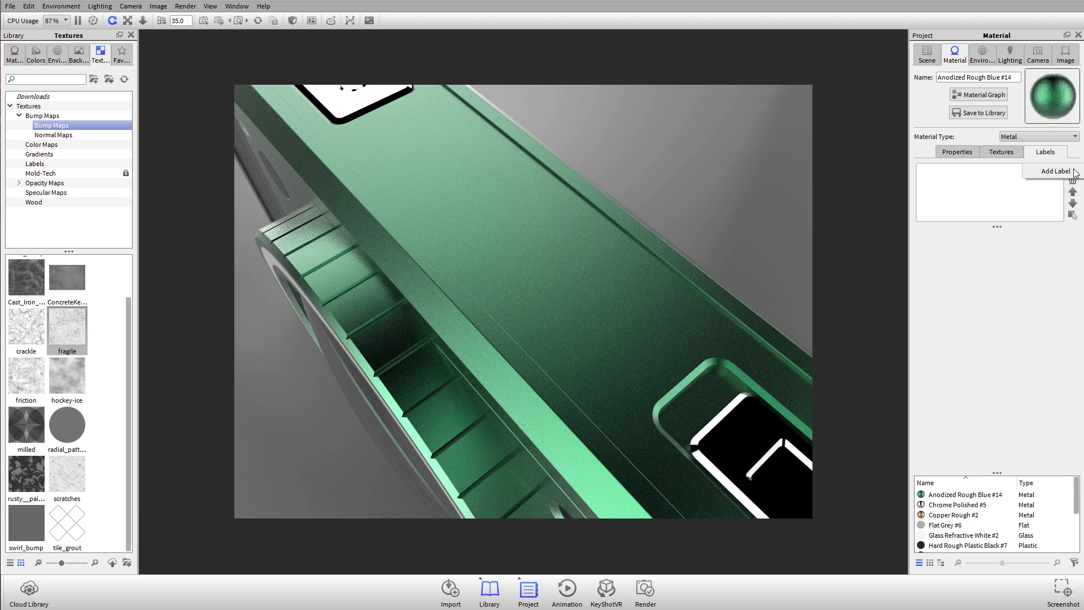
left_click(1061, 173)
From Explorer's Desktop > KS6 Training Model folder in Large icons, drop 'artwork - top cap 1600dpi' onto the camera
key("alt+Tab")
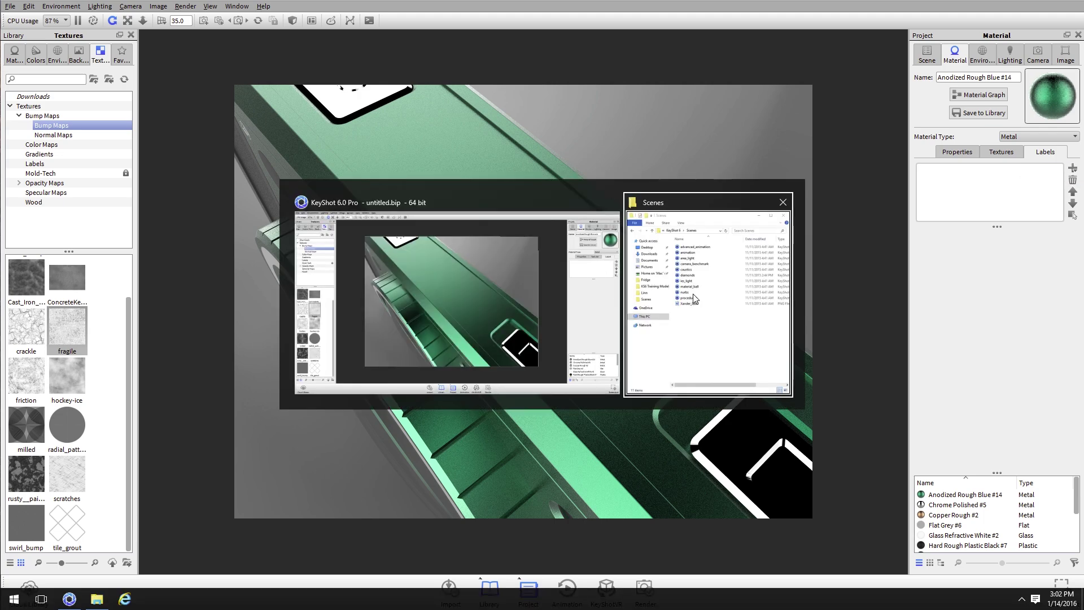
left_click_drag(721, 73, 237, 114)
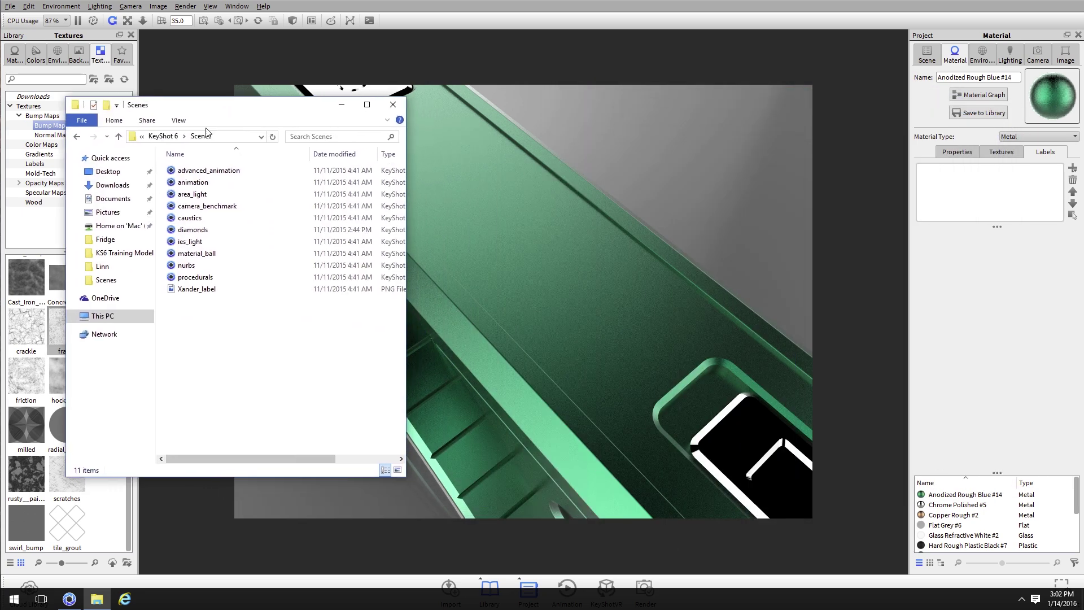
left_click(119, 172)
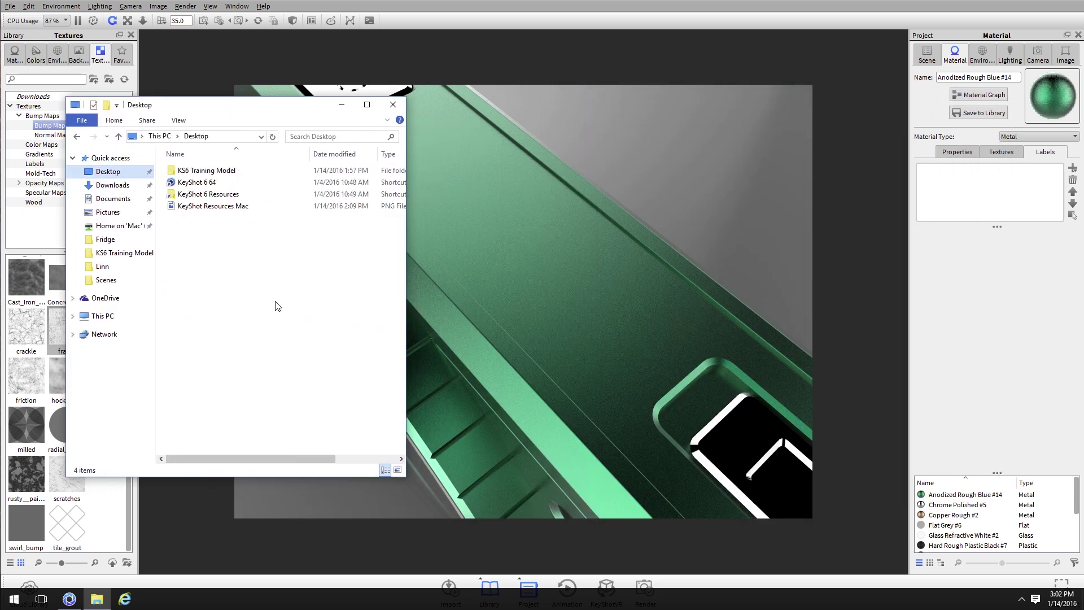
double_click(230, 172)
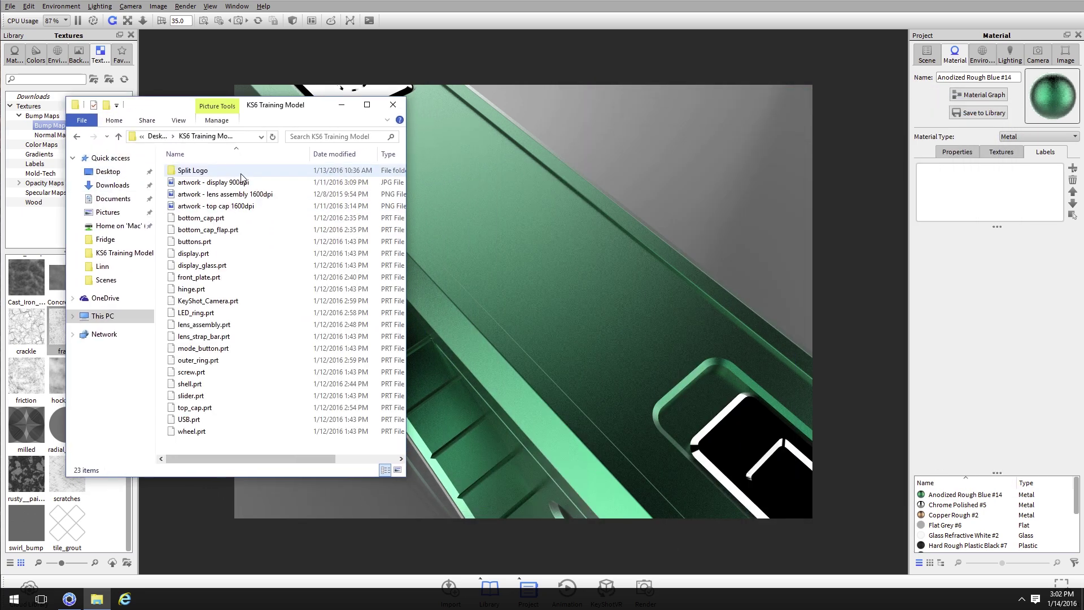
left_click(398, 470)
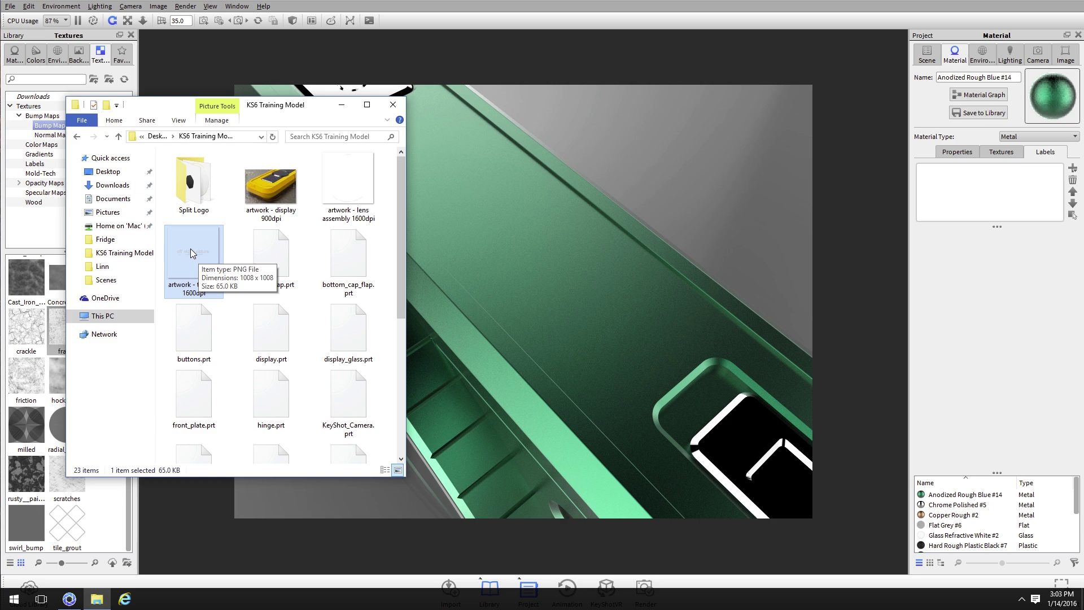
left_click_drag(185, 256, 555, 254)
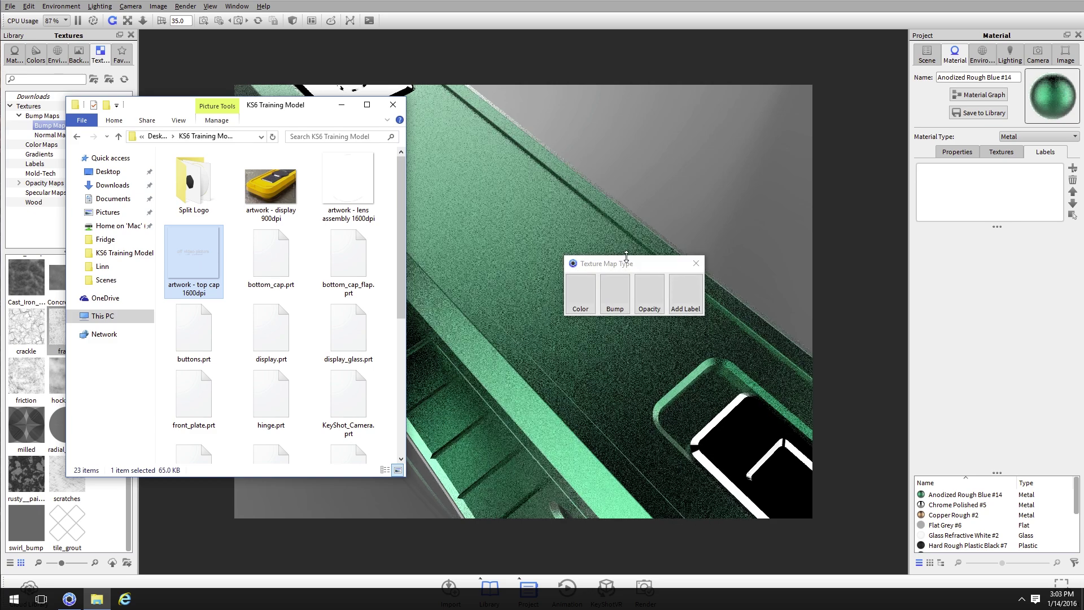
left_click(631, 264)
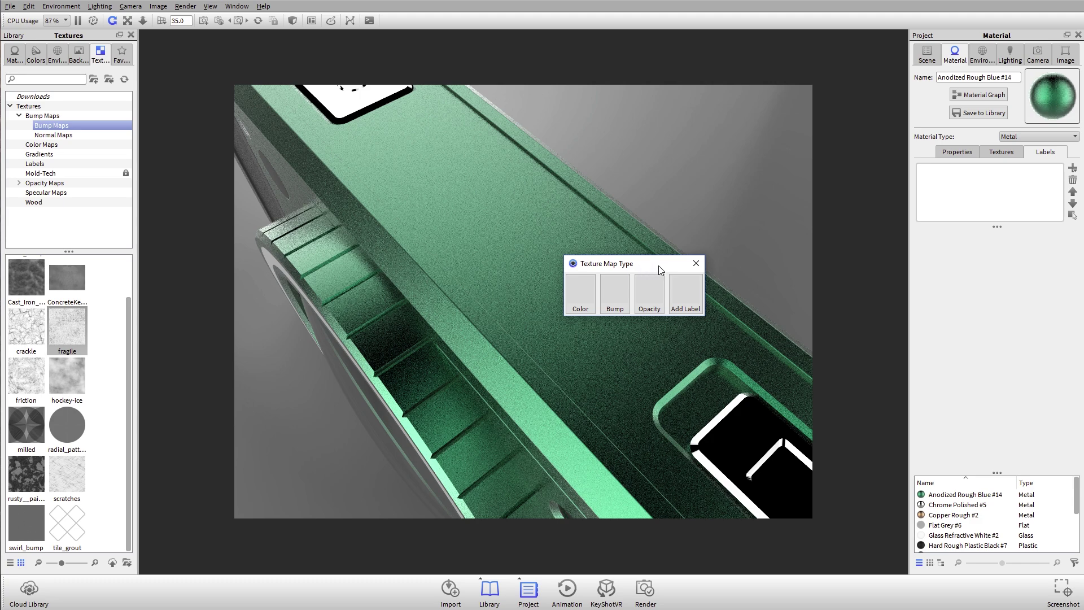
Add the top cap artwork as a label, drag it onto the top surface, and confirm it
left_click(680, 286)
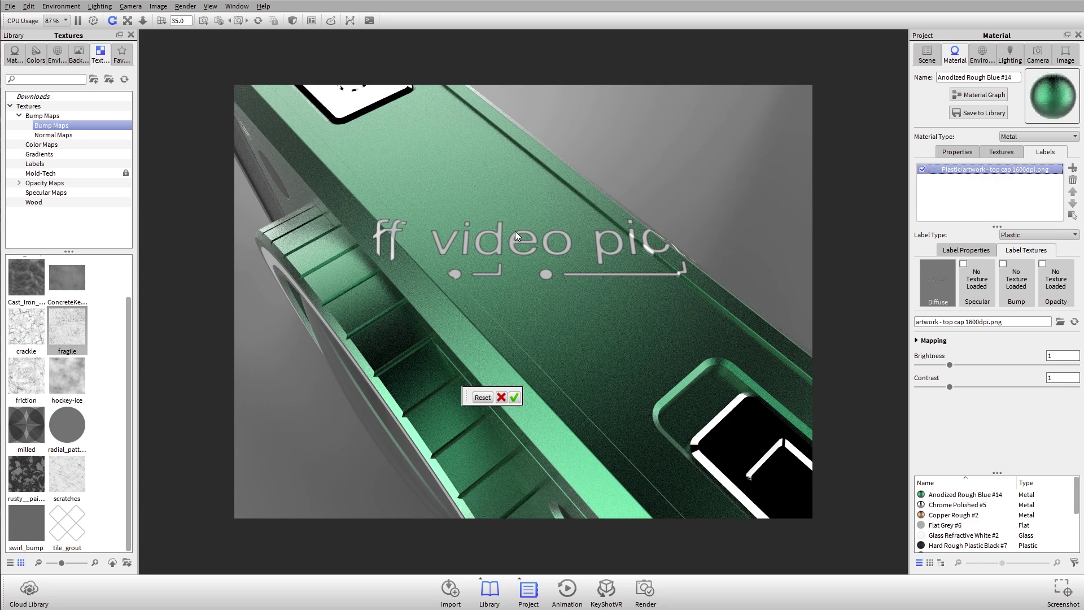
left_click_drag(515, 231, 645, 320)
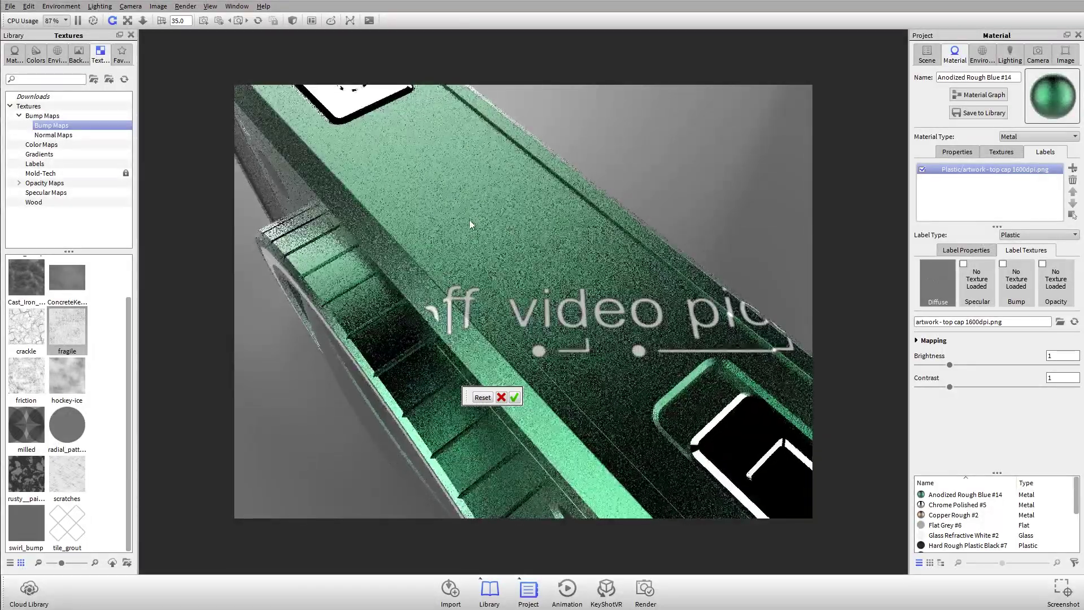
left_click_drag(470, 202, 505, 274)
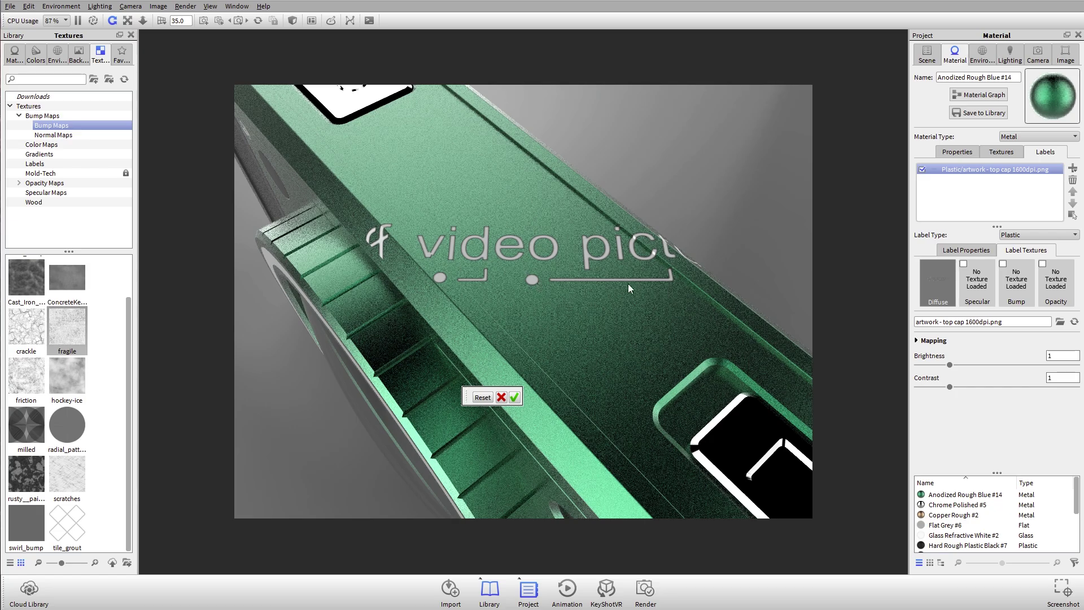
left_click(514, 398)
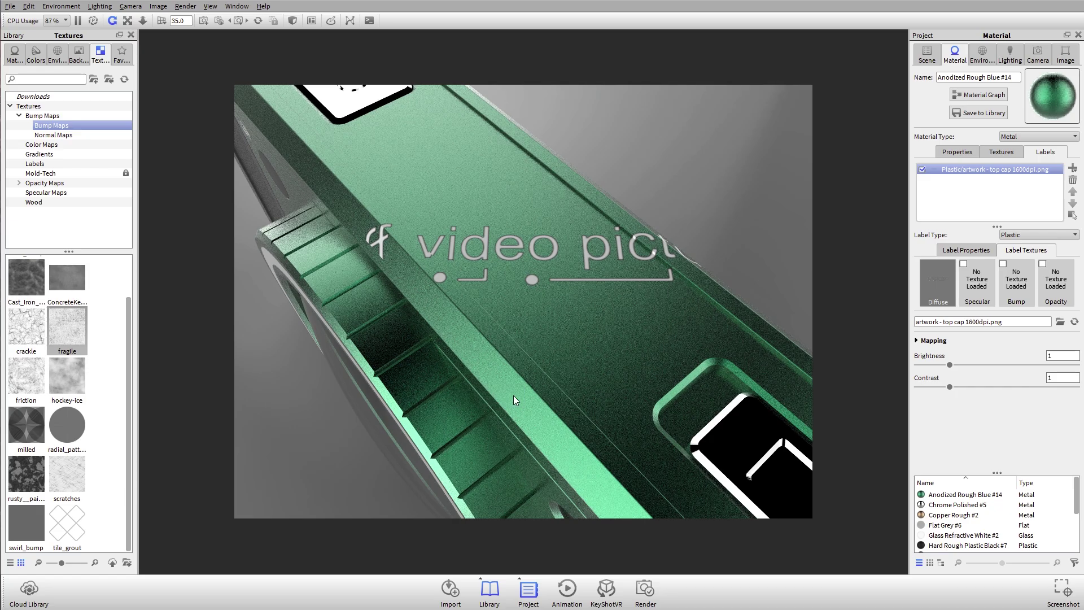
scroll(656, 375, "up", 5)
left_click_drag(648, 388, 417, 179)
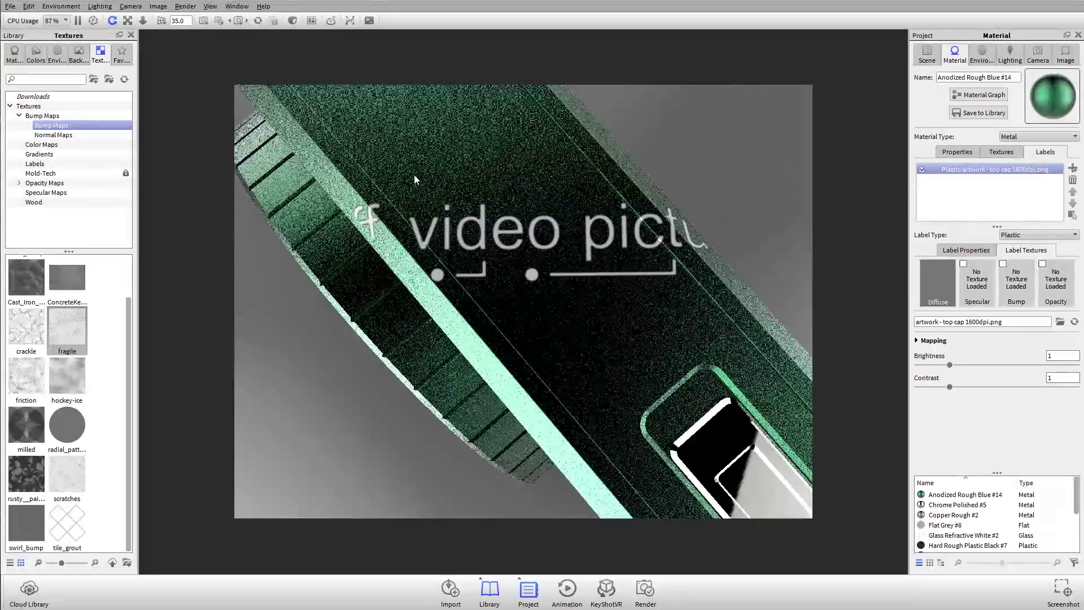
scroll(508, 247, "up", 3)
left_click_drag(509, 247, 708, 315)
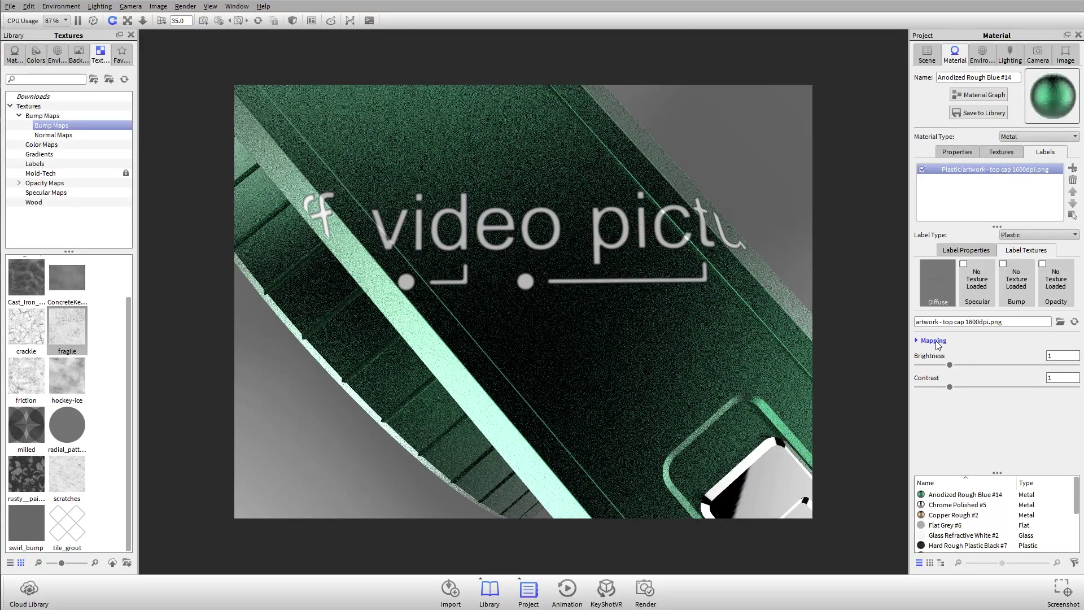
Size the label by DPI at 1600 with scale 1 in its Mapping settings
left_click(933, 341)
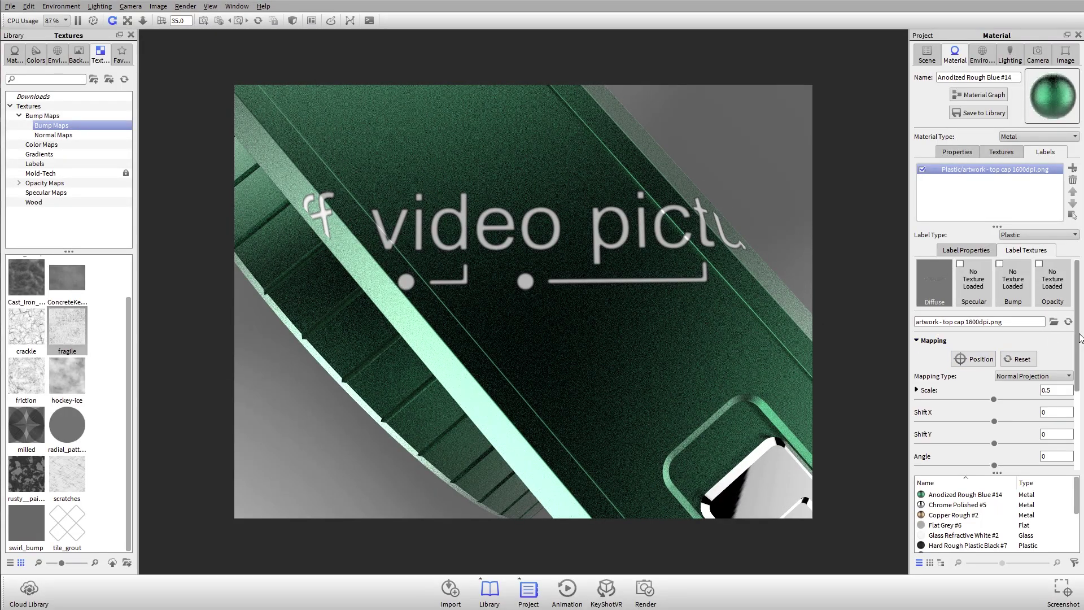
left_click_drag(1078, 338, 1082, 393)
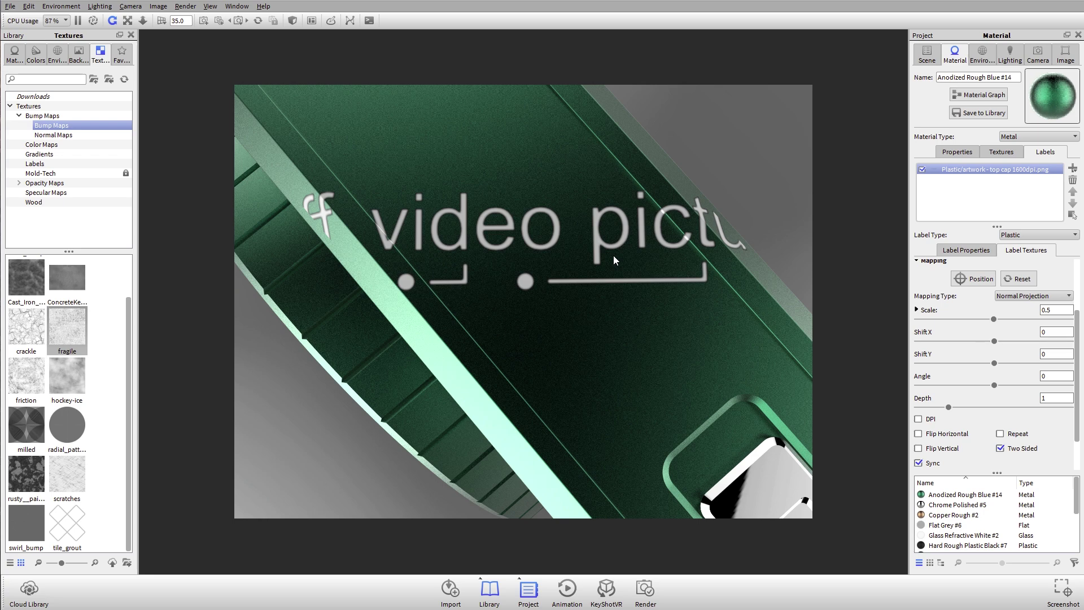
key("alt+Tab")
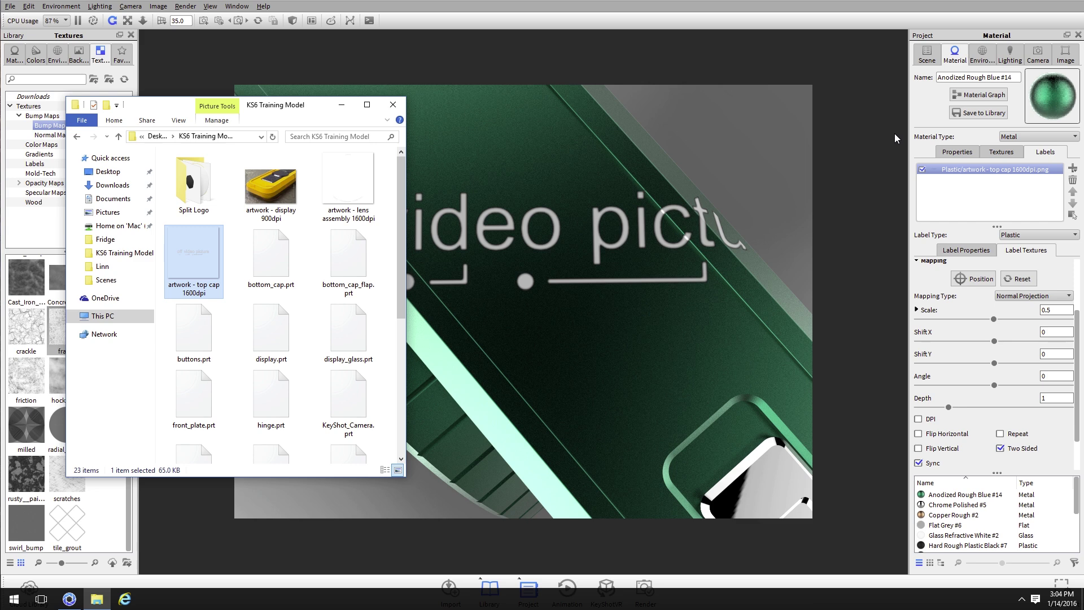
left_click(723, 121)
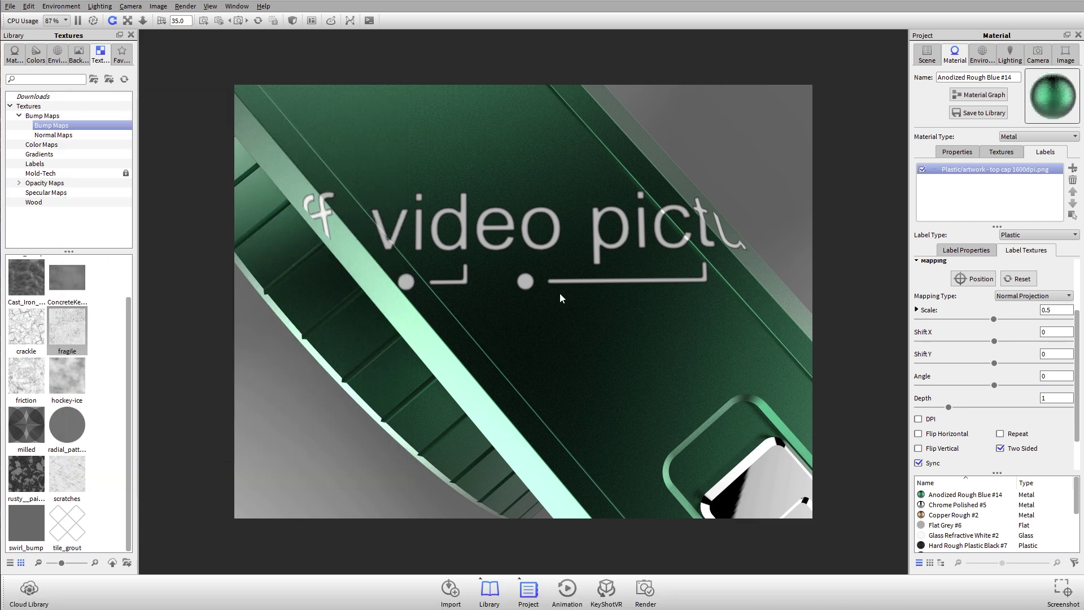
left_click(1048, 310)
left_click(930, 420)
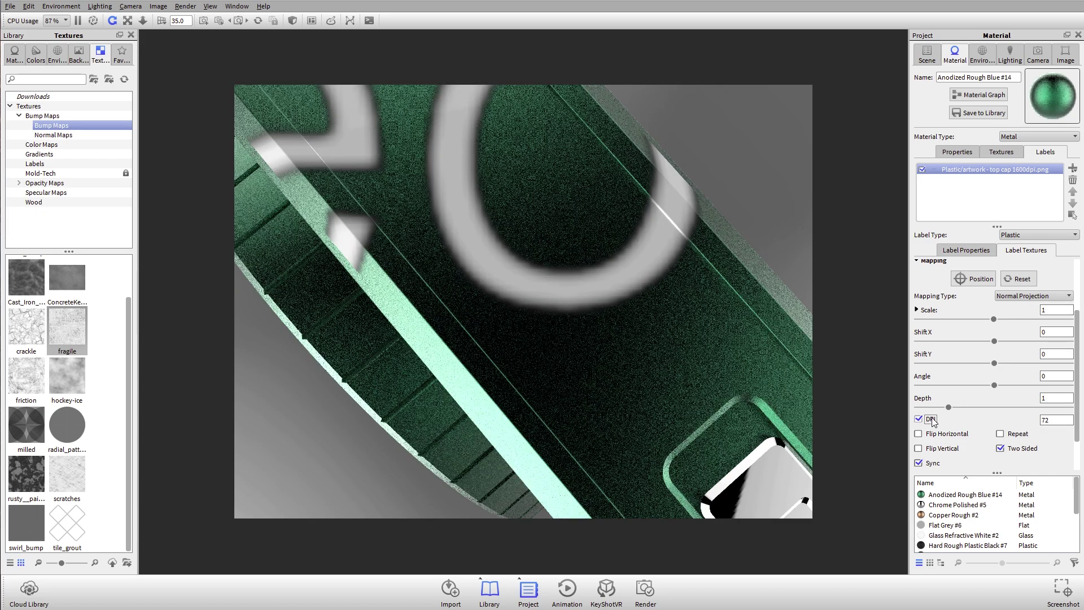
left_click_drag(1056, 421, 745, 424)
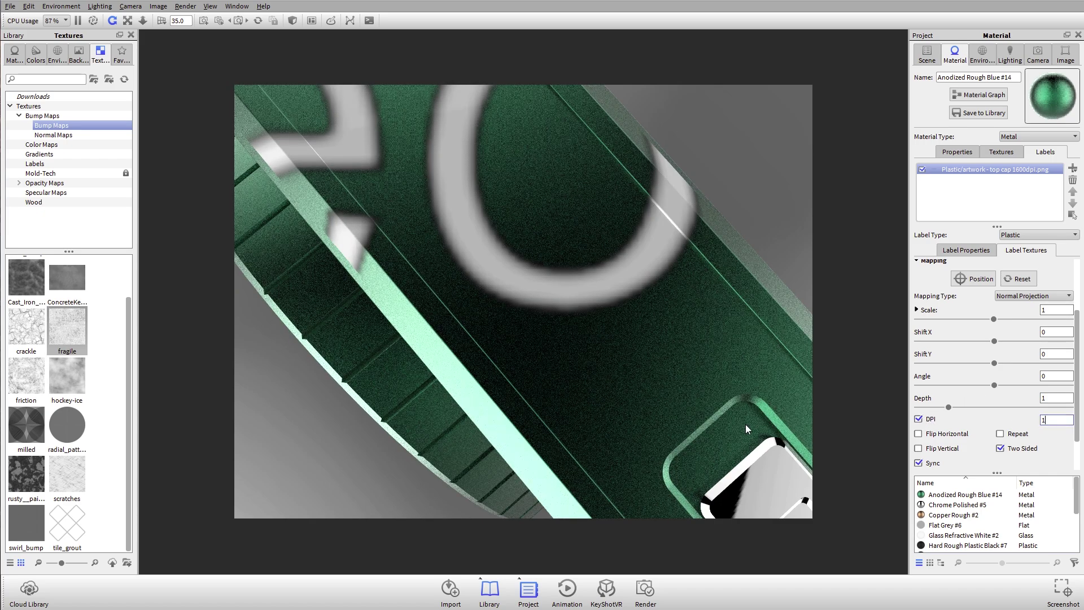
key("Tab")
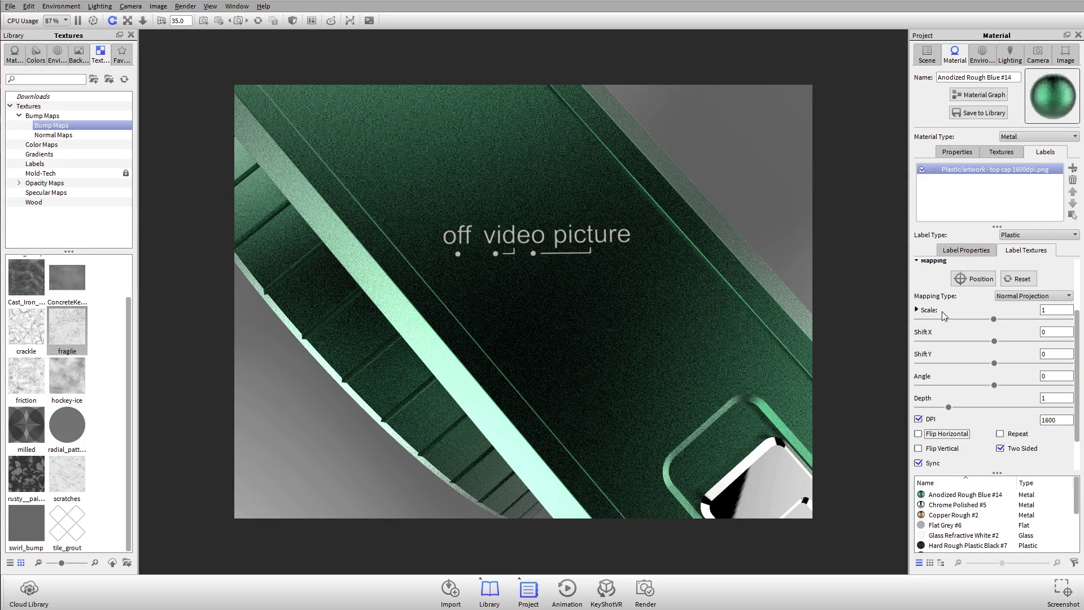
left_click_drag(672, 327, 542, 343)
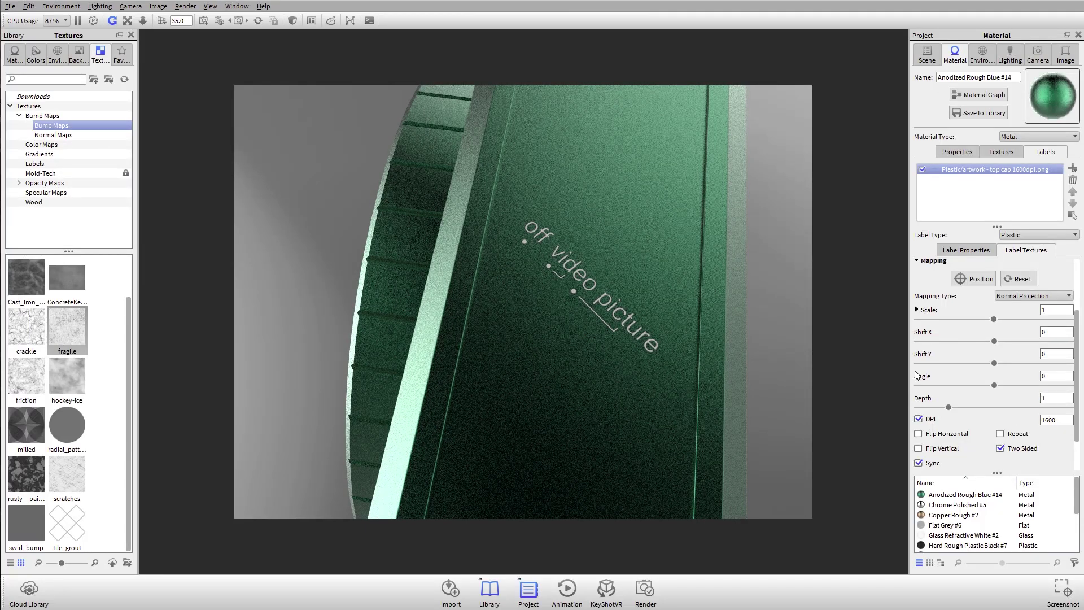
left_click(1062, 311)
left_click_drag(531, 304, 590, 313)
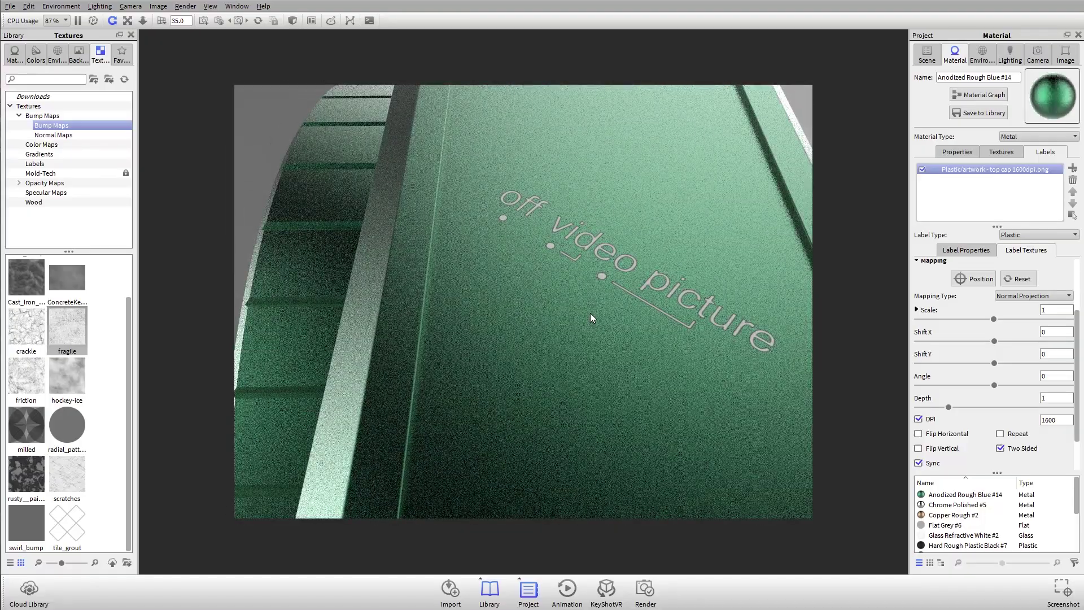
left_click_drag(591, 313, 742, 320)
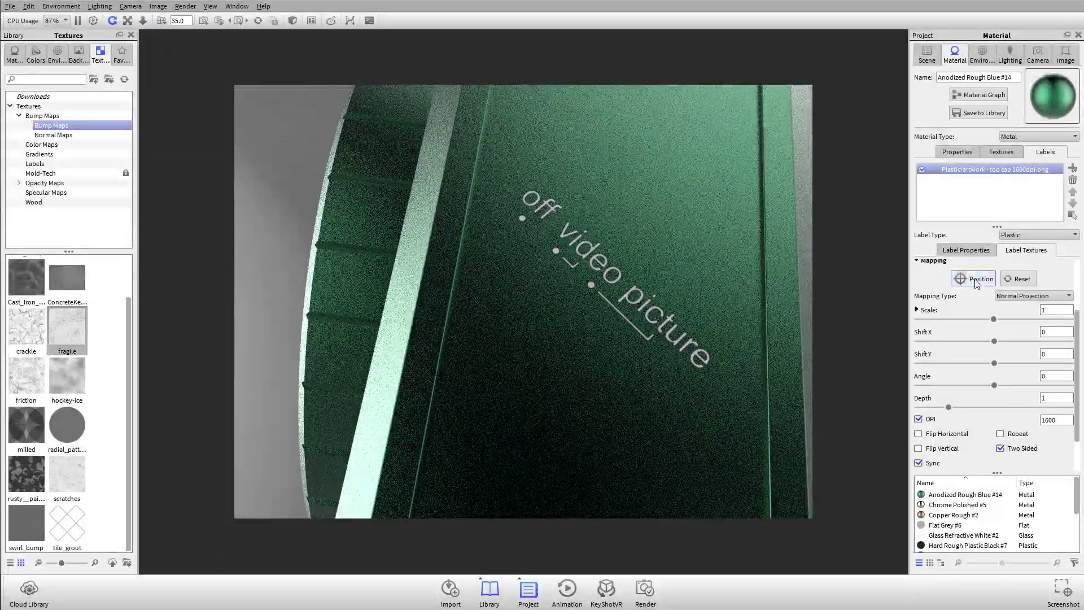
left_click(975, 279)
Place the label flat on the green body, then re-place it level on the model
left_click(594, 365)
left_click_drag(593, 365, 574, 340)
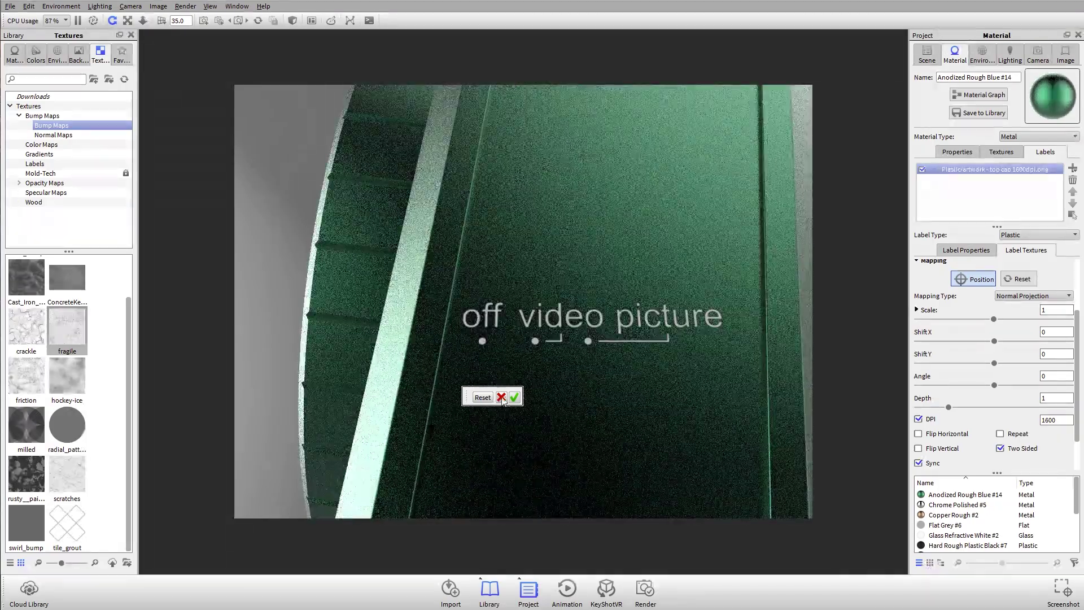
left_click(515, 397)
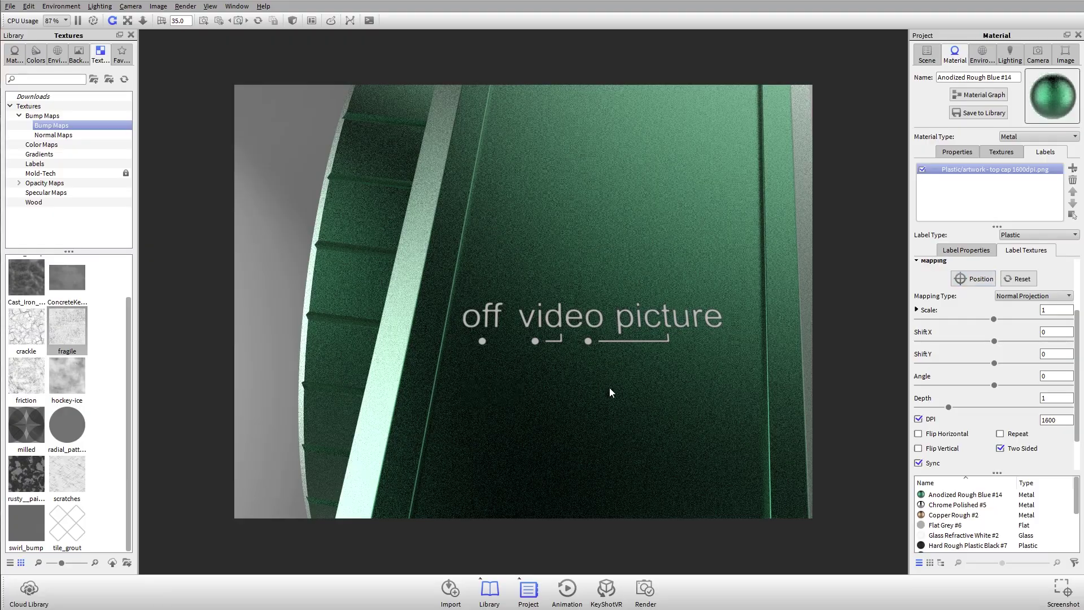
left_click_drag(608, 387, 845, 392)
left_click(979, 278)
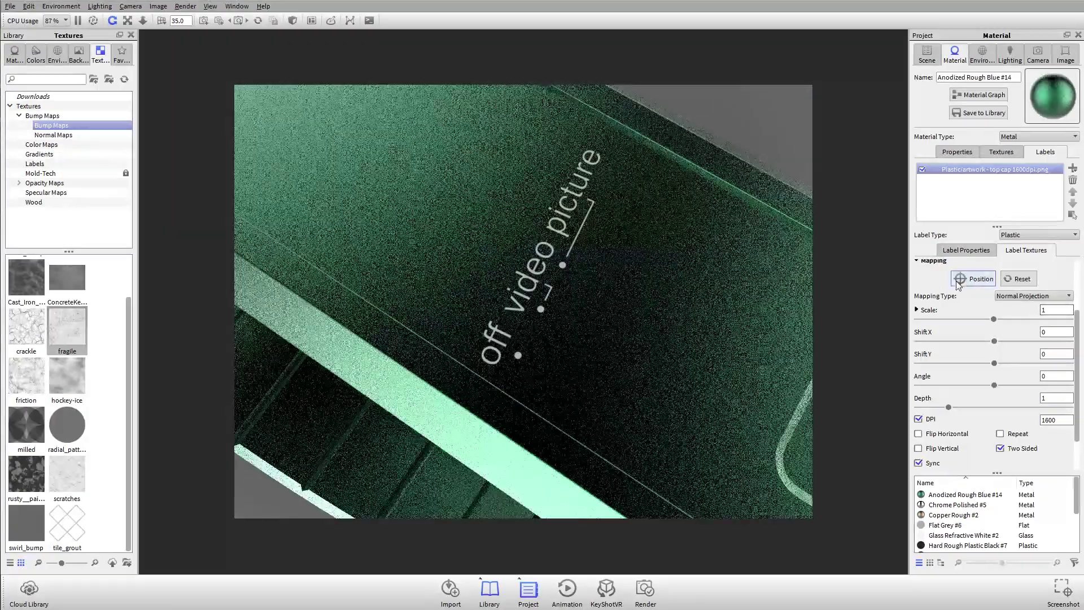
left_click(554, 279)
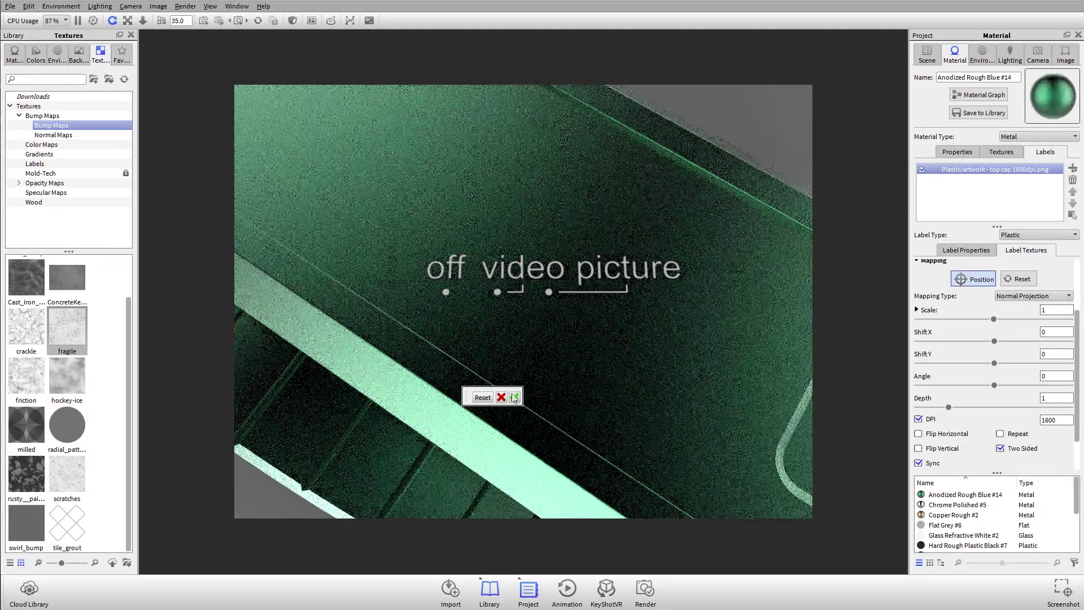
left_click(515, 398)
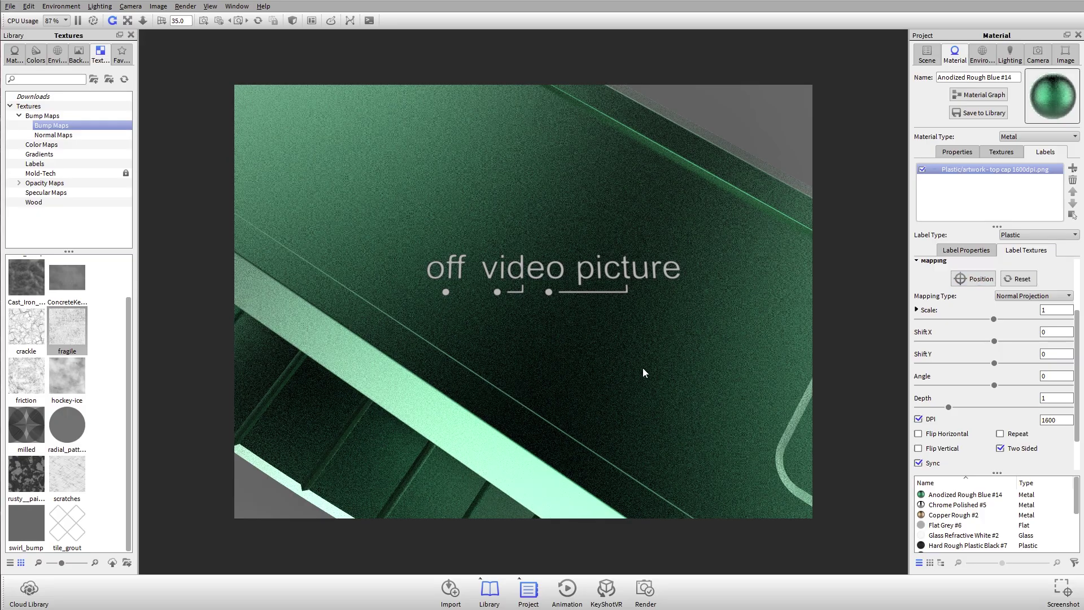
Re-place the label horizontally on the body's top face
left_click_drag(643, 371, 565, 355)
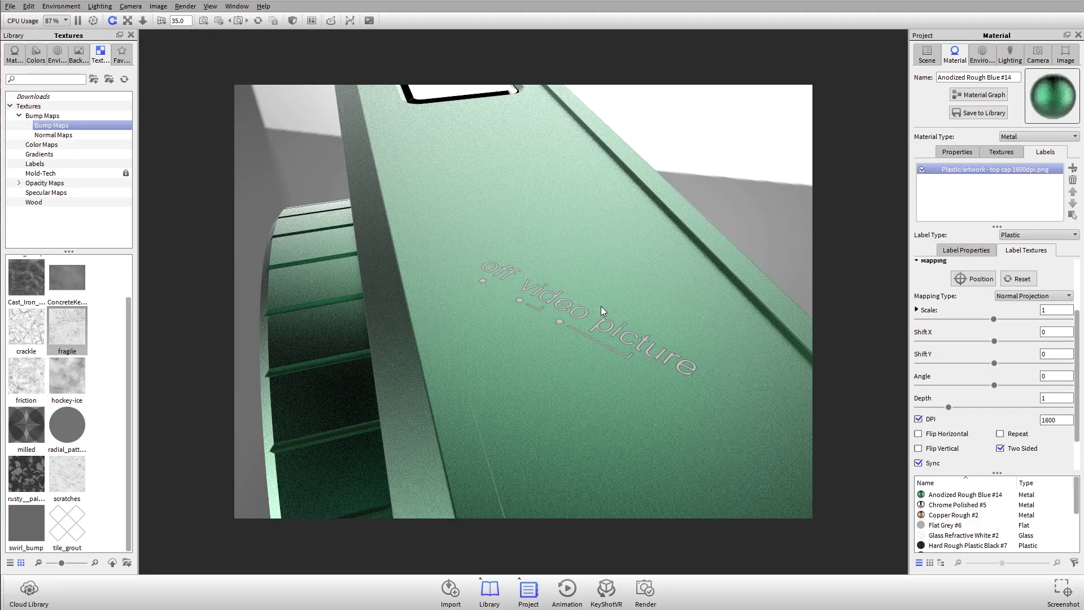
left_click_drag(619, 326, 541, 253)
left_click(973, 278)
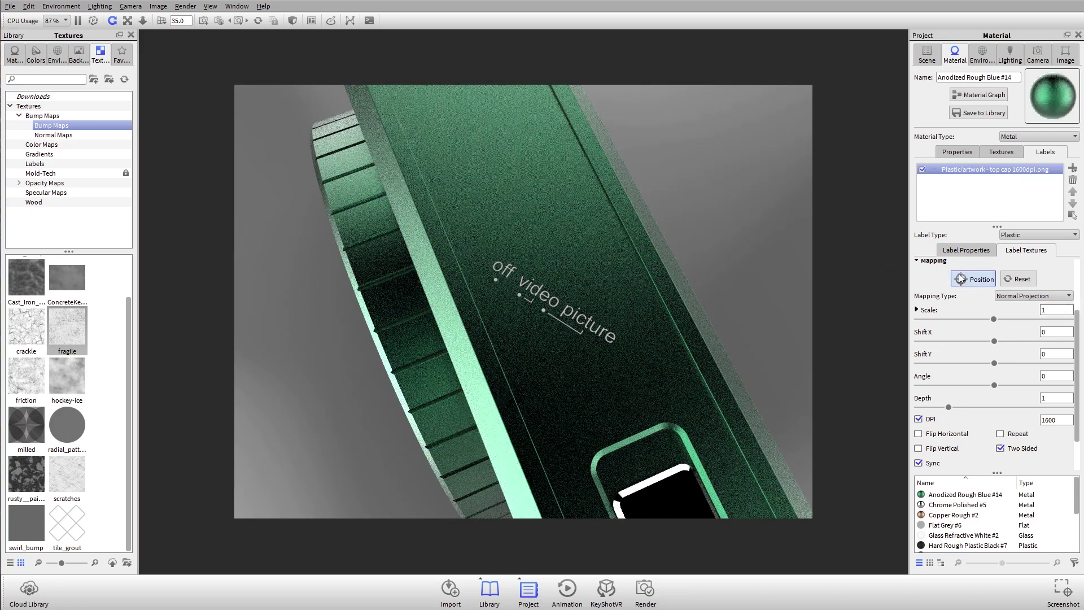
left_click(544, 303)
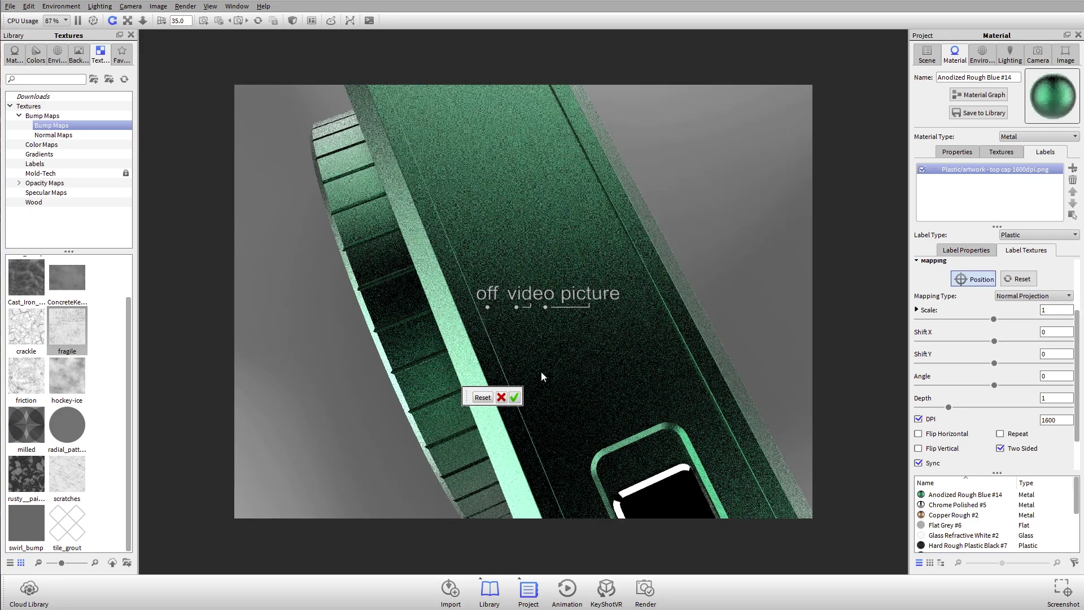
left_click(514, 397)
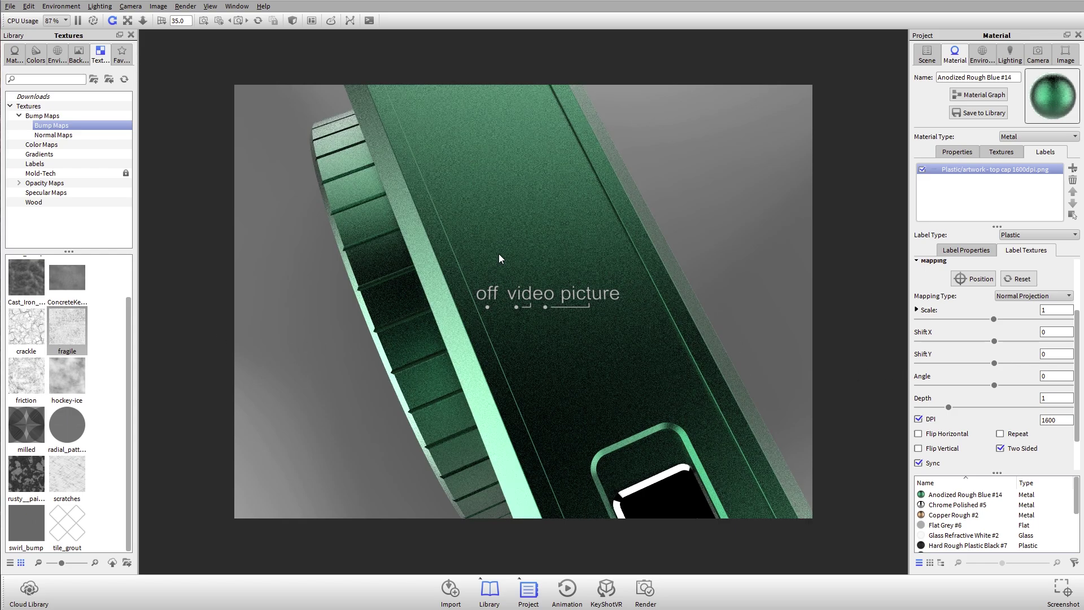
scroll(499, 255, "down", 5)
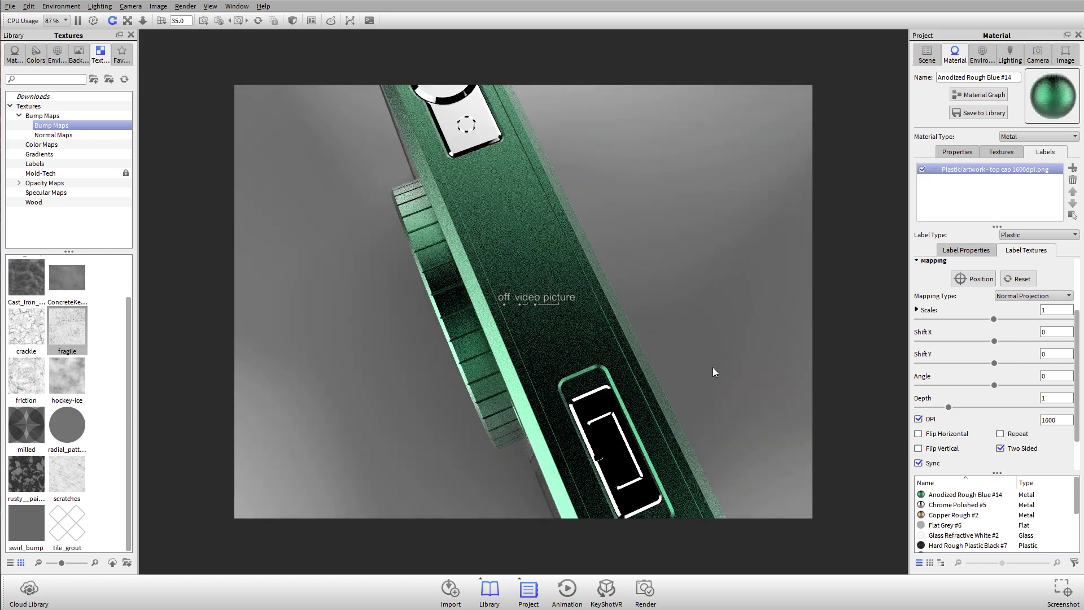
left_click_drag(712, 372, 423, 370)
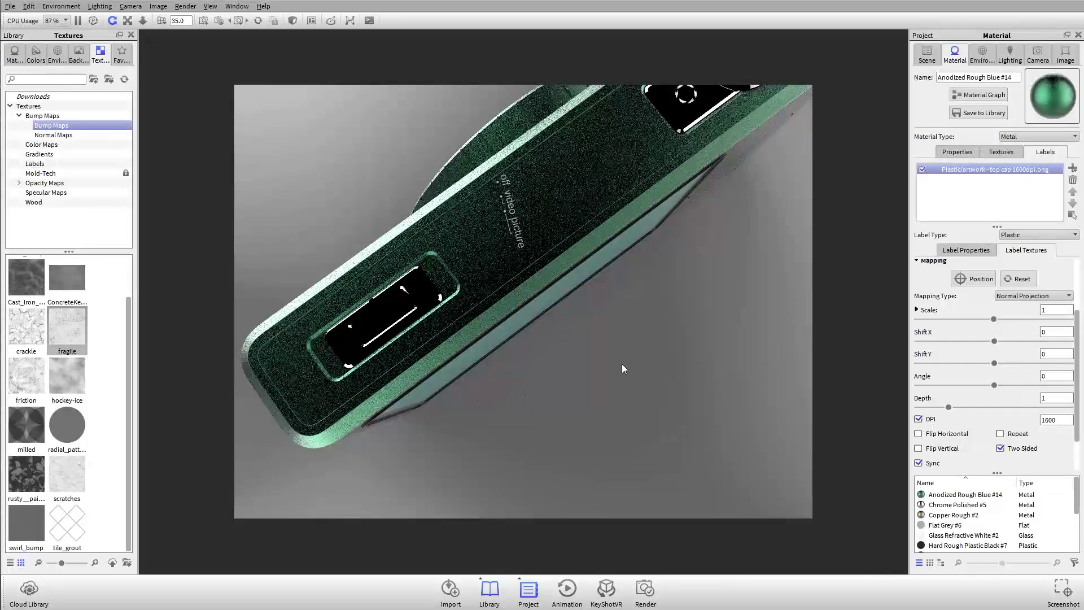
left_click_drag(623, 368, 666, 374)
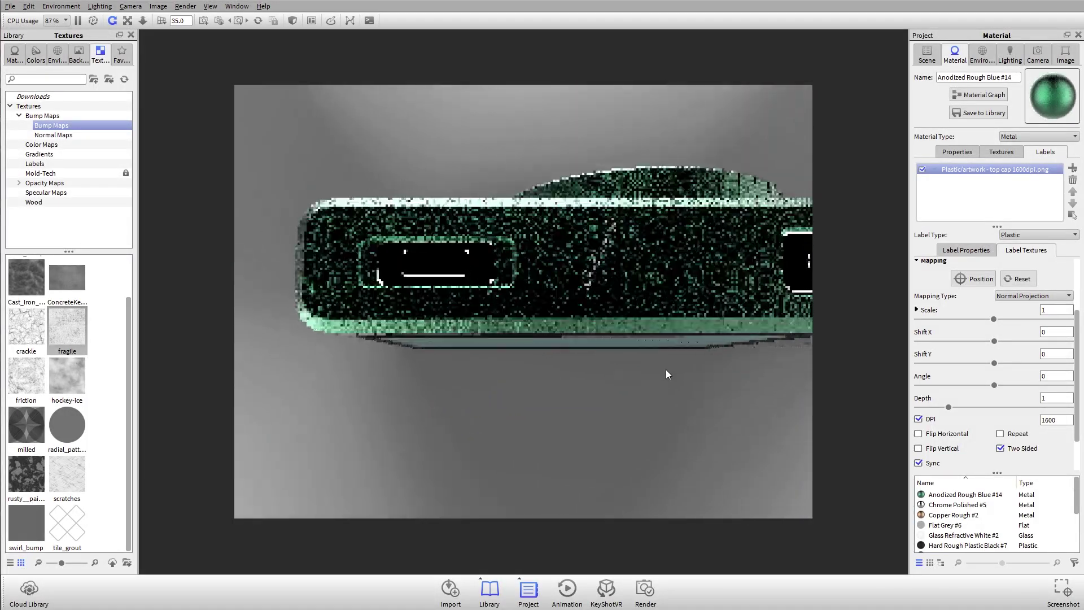
Position the 'off video picture' label just above the window opening and confirm it
left_click_drag(501, 300, 500, 319)
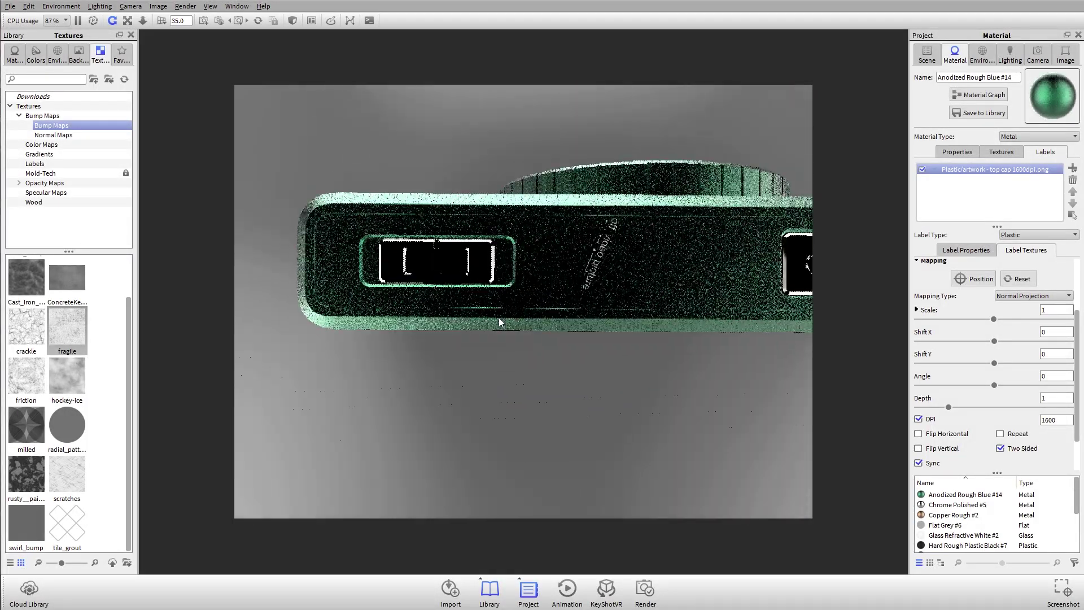
left_click_drag(495, 258, 546, 293)
scroll(546, 294, "up", 10)
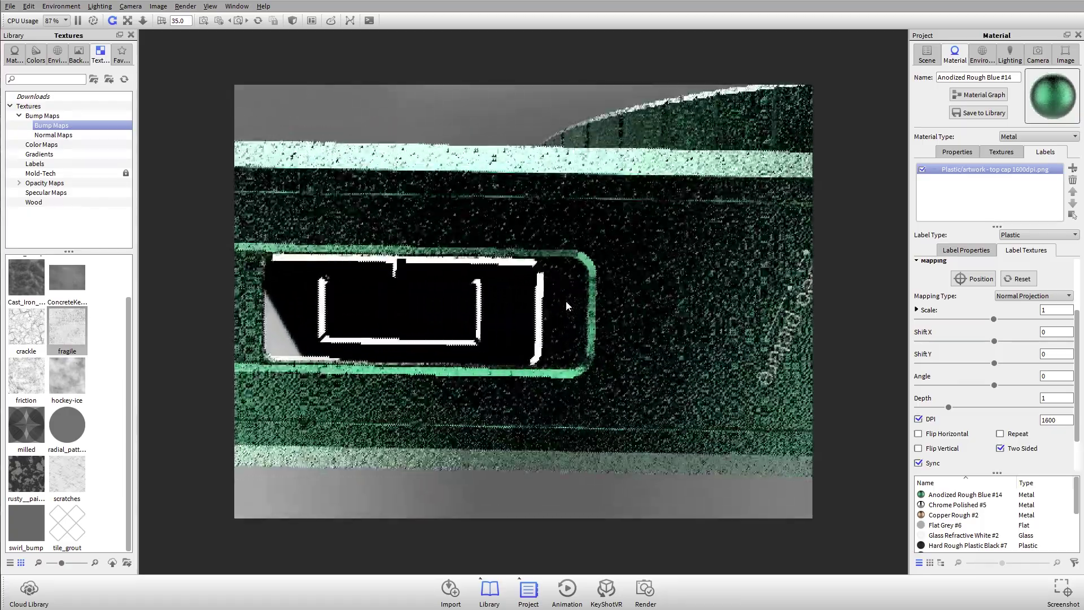
mouse_move(567, 300)
left_mouse_down()
mouse_move(558, 306)
mouse_move(565, 292)
left_mouse_up()
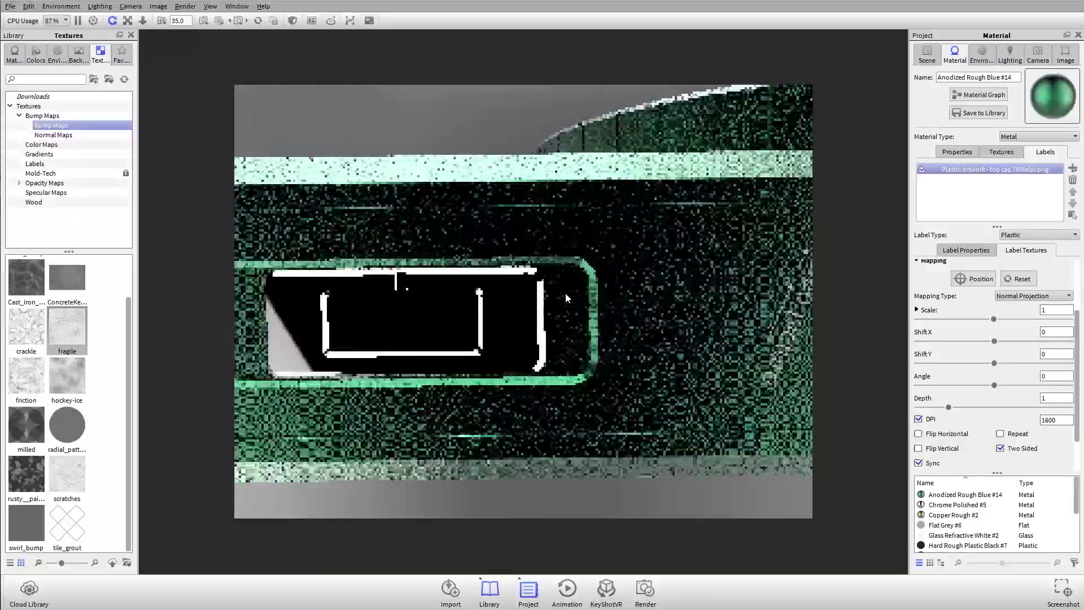
middle_click_drag(565, 292, 660, 314)
scroll(645, 320, "up", 4)
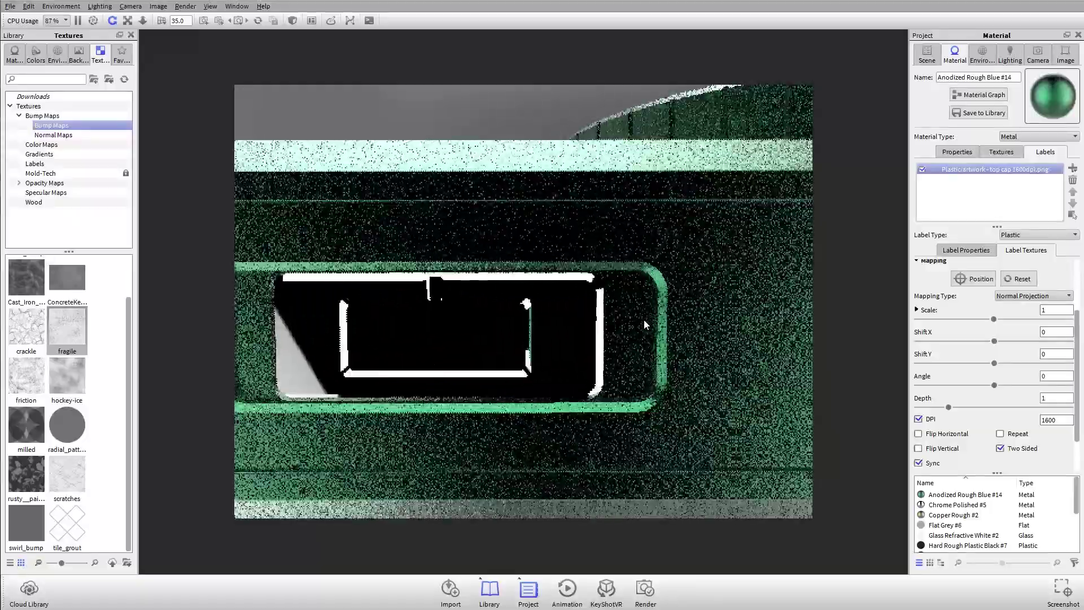
left_click_drag(647, 320, 686, 312)
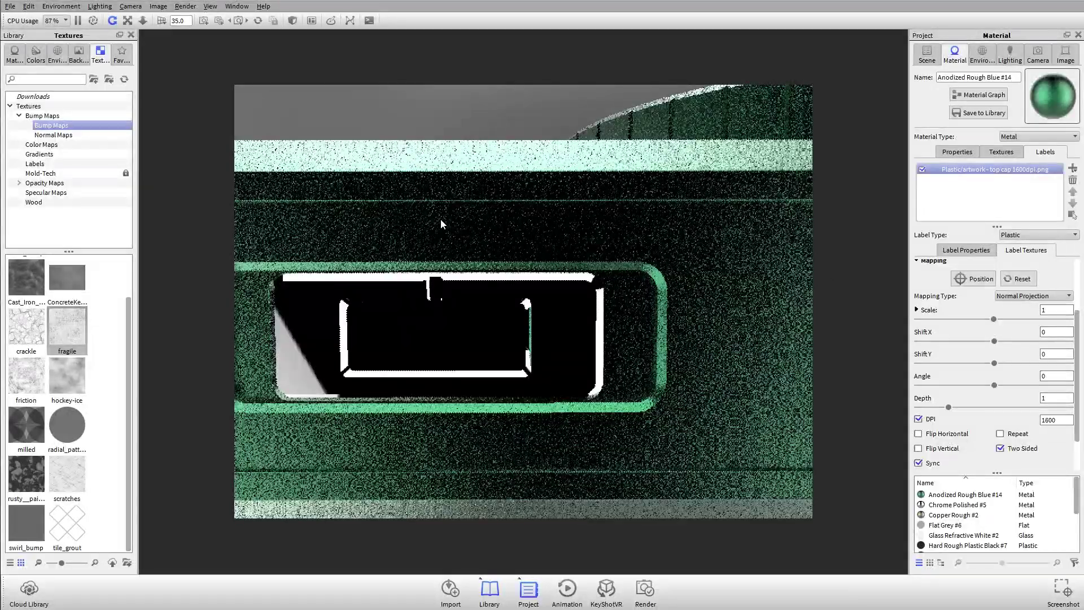
left_click(973, 278)
left_click(472, 235)
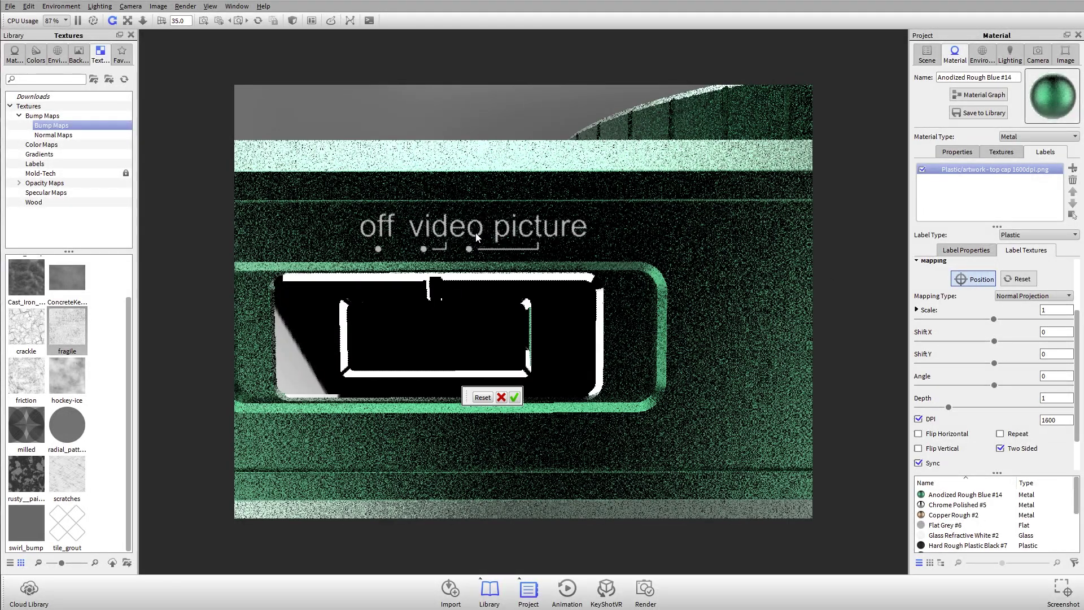
left_click_drag(511, 233, 486, 237)
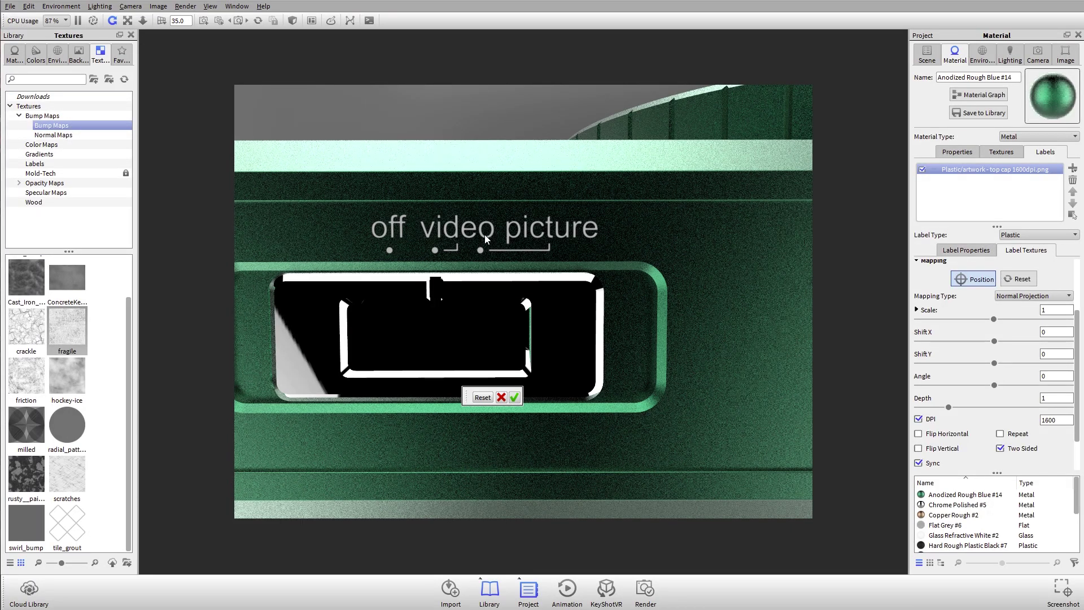
left_click_drag(485, 236, 485, 237)
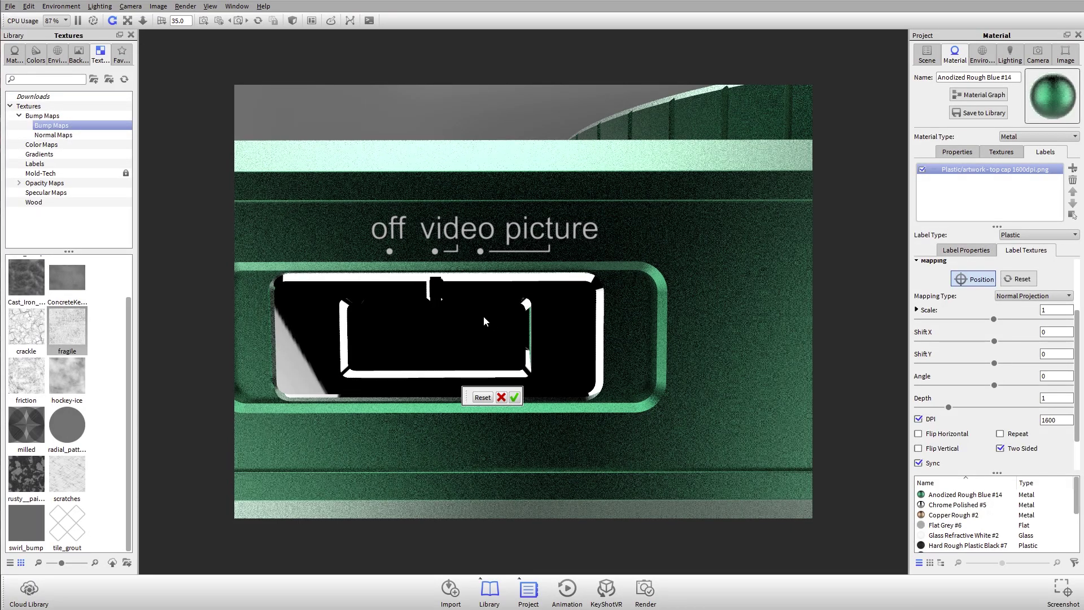
left_click(515, 398)
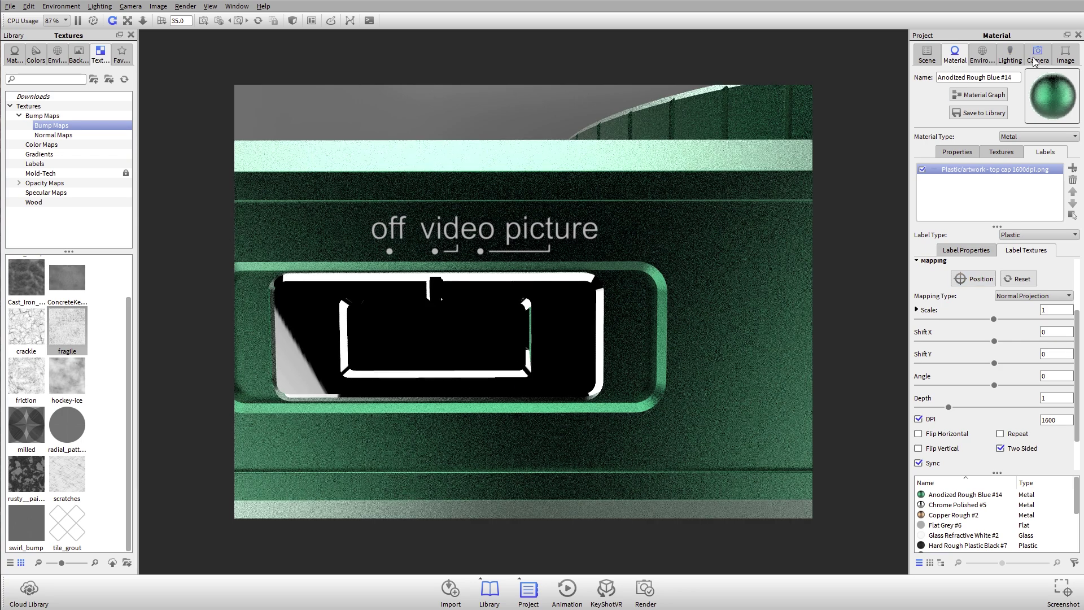
left_click(1038, 55)
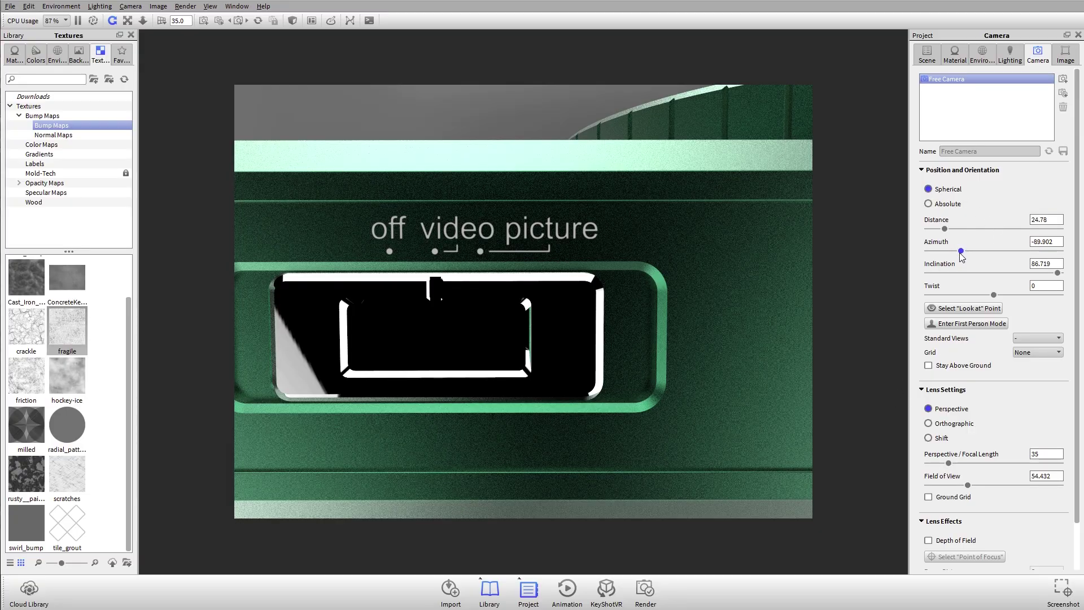
Set the camera to azimuth 90 and inclination 90, facing the labelled top face squarely
left_click_drag(960, 251, 915, 215)
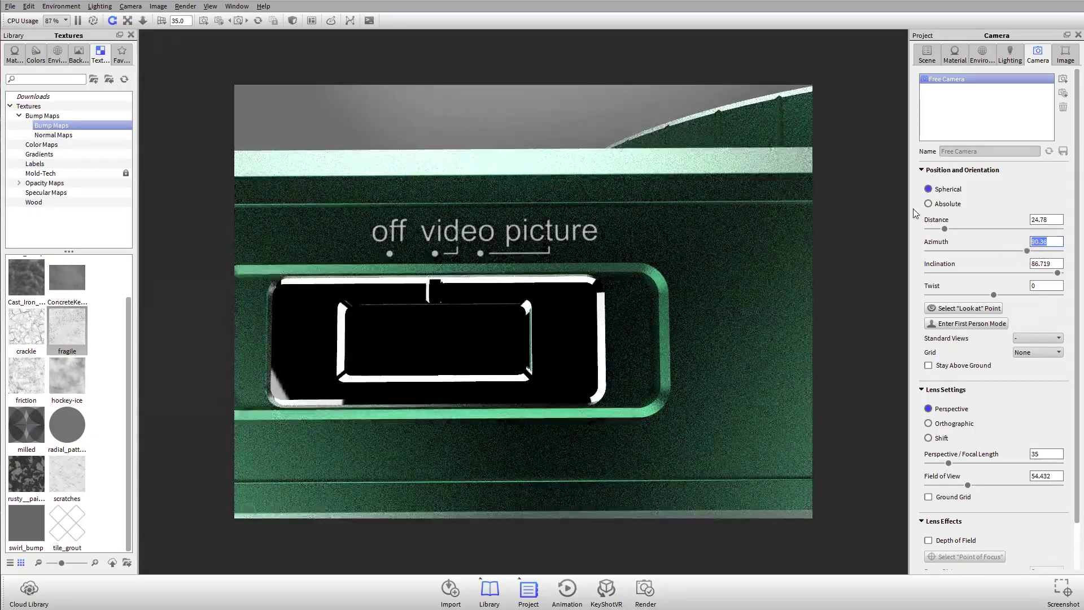
type("90")
key("Tab")
type("90")
key("Tab")
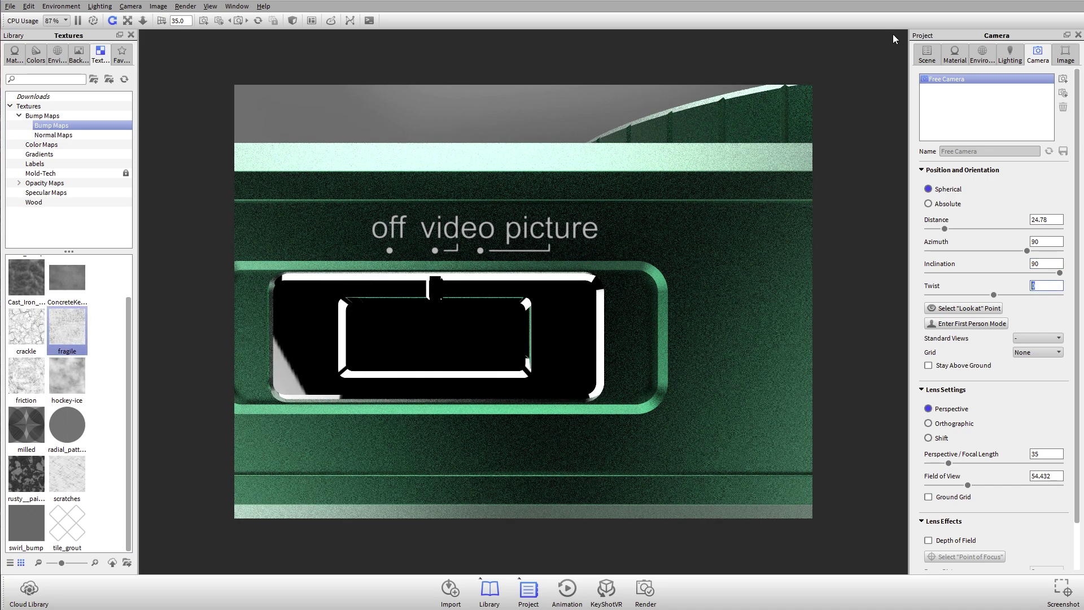
left_click(953, 55)
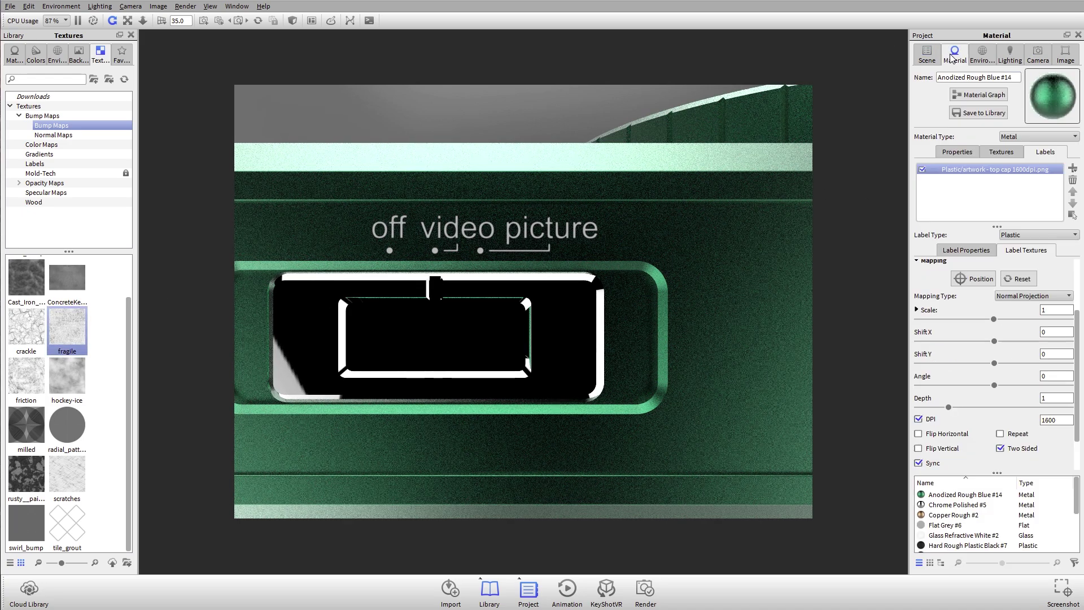
left_click(973, 278)
Nudge the 'off video picture' label along the viewfinder opening's edge and inspect it from an angle
left_click(524, 231)
left_click_drag(525, 228, 528, 232)
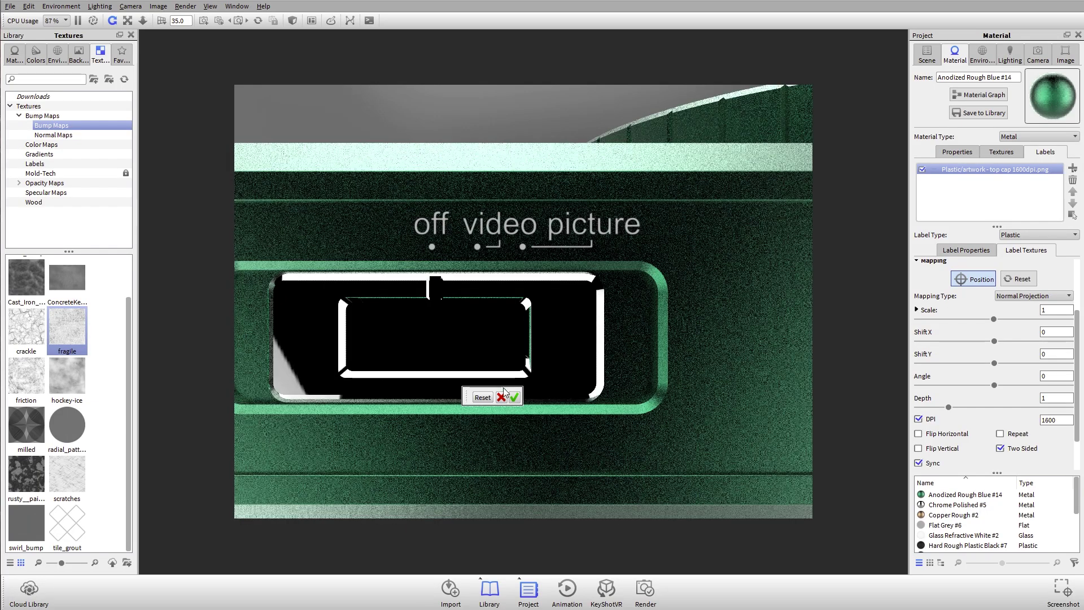
left_click_drag(509, 230, 481, 232)
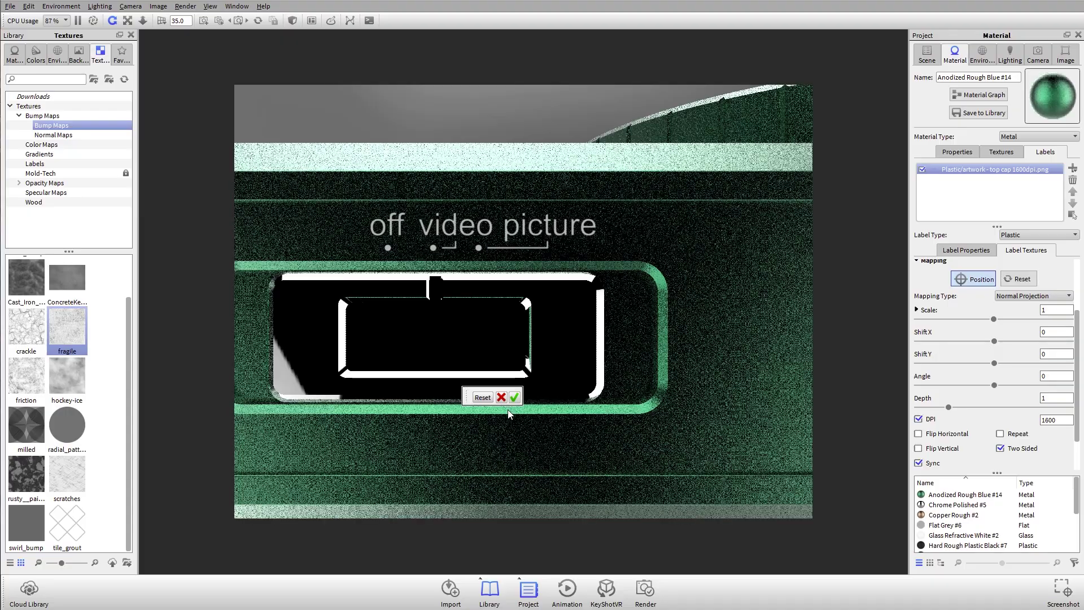
left_click(514, 397)
scroll(547, 291, "down", 5)
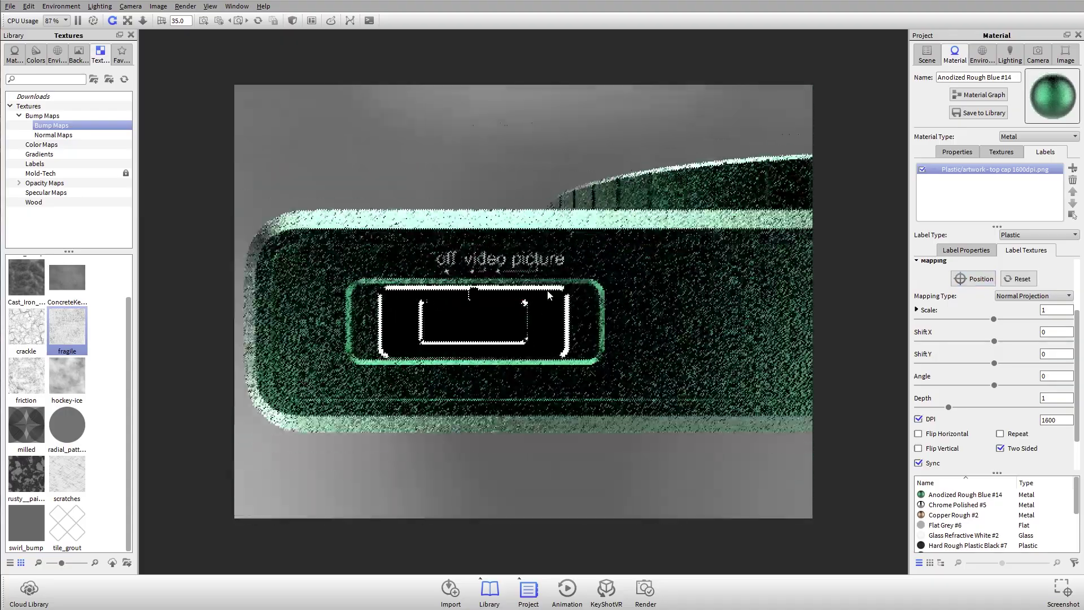
left_click_drag(547, 289, 564, 183)
scroll(511, 467, "up", 5)
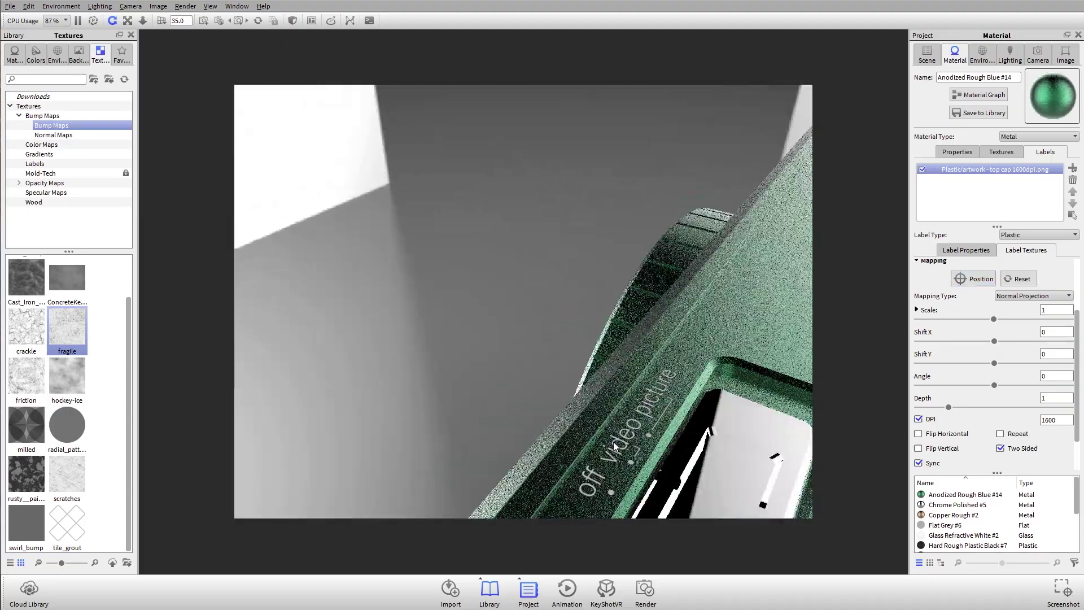
middle_click_drag(612, 364, 536, 246)
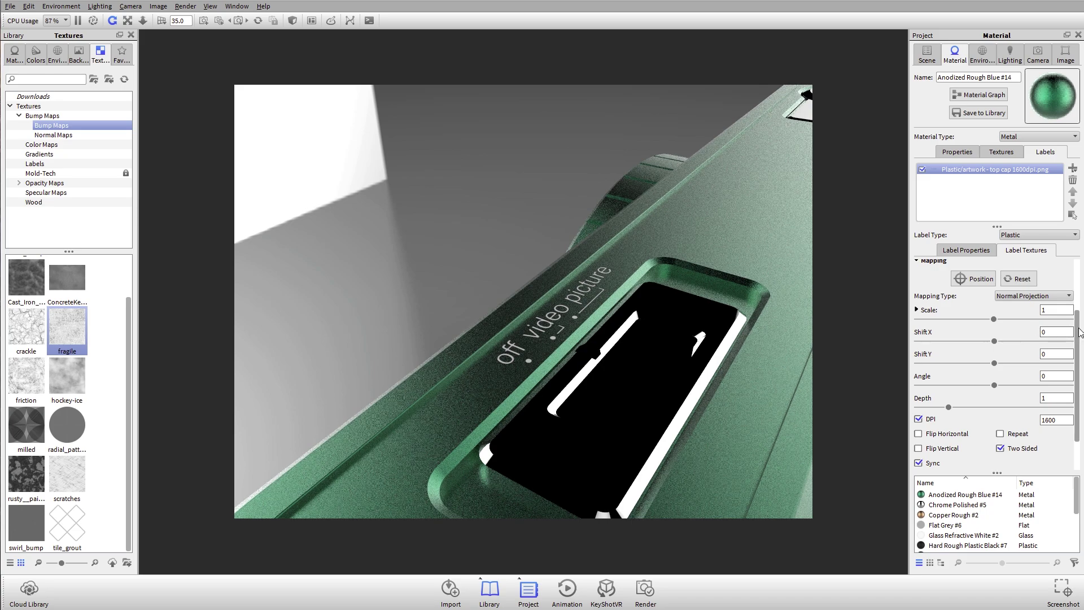
left_click_drag(568, 308, 553, 287)
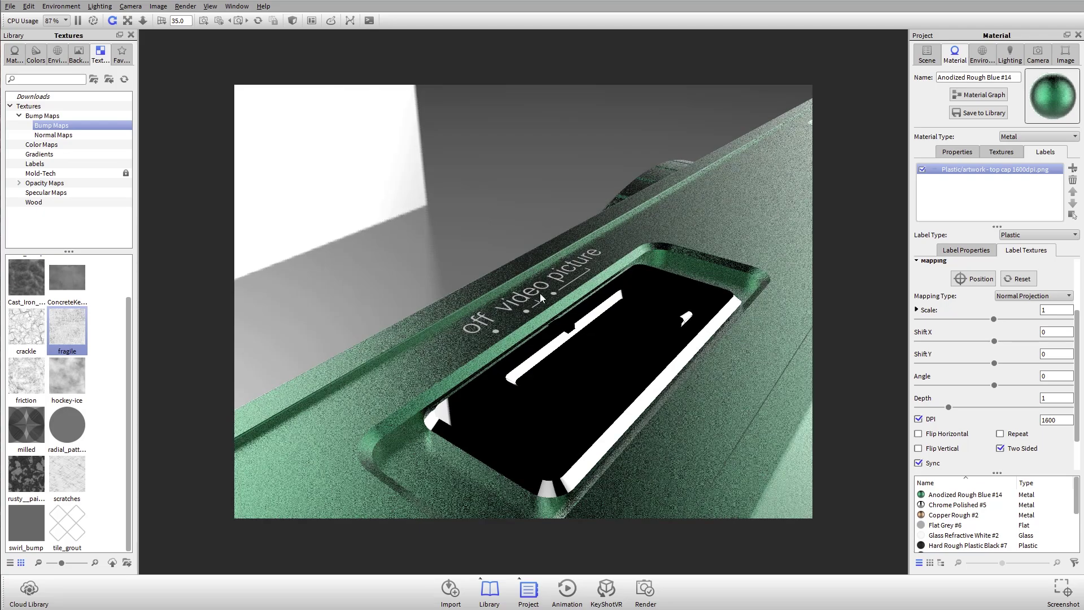
scroll(561, 302, "down", 3)
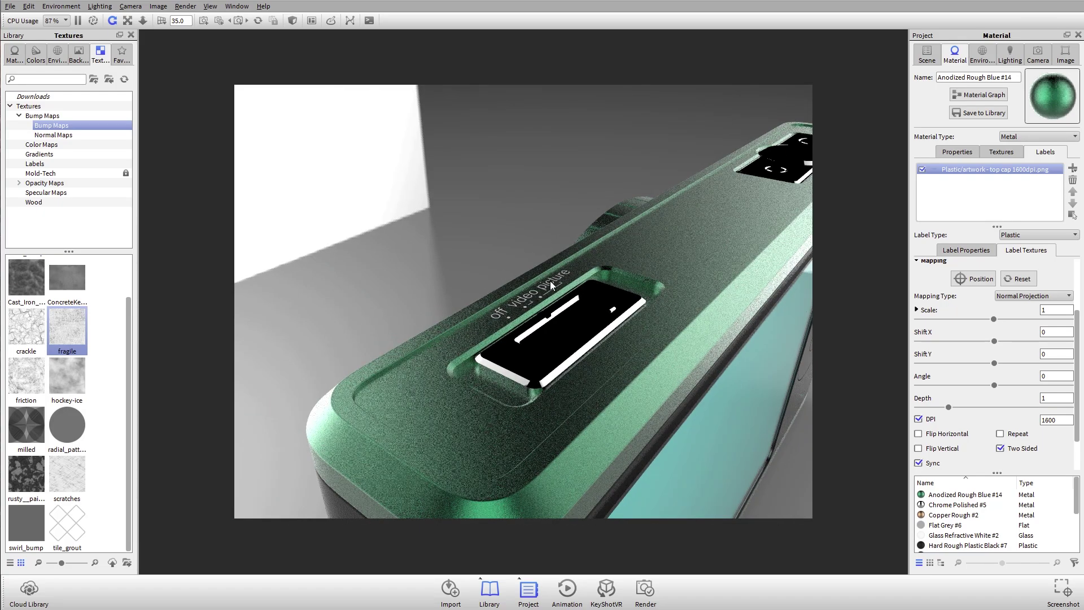
left_click_drag(585, 290, 572, 251)
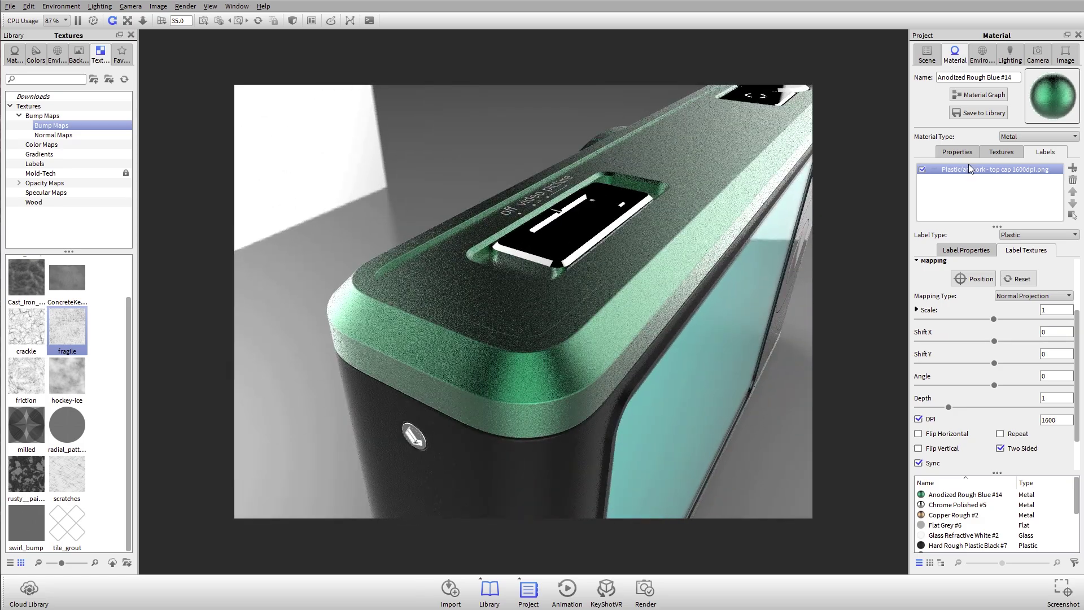
left_click(984, 199)
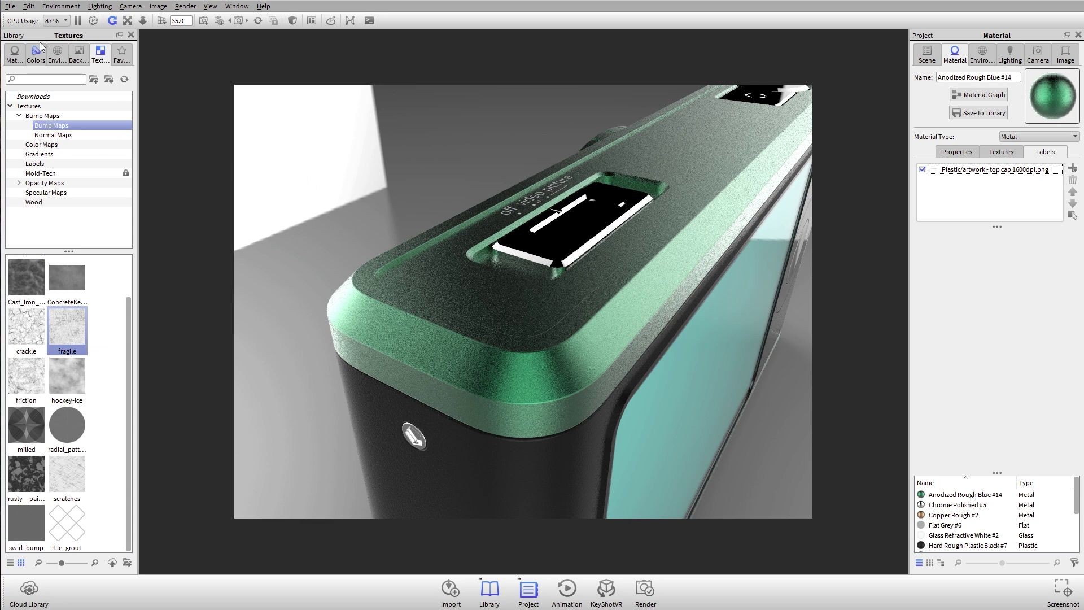
Drop the KeyShot 6 Icon from the Labels library onto the body as a label on its front corner
left_click(34, 163)
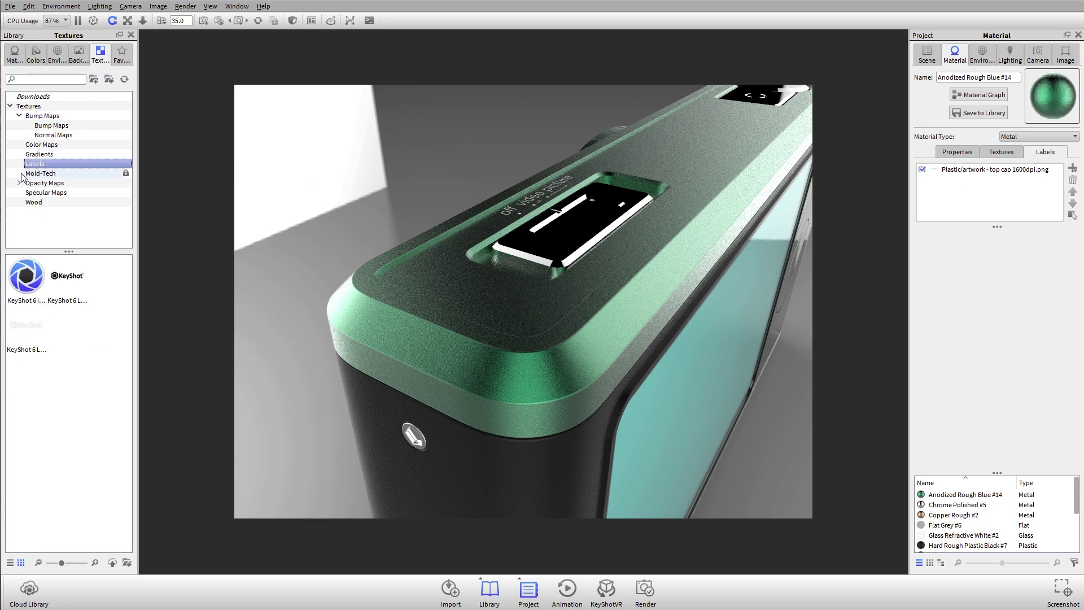
left_click_drag(32, 269, 526, 345)
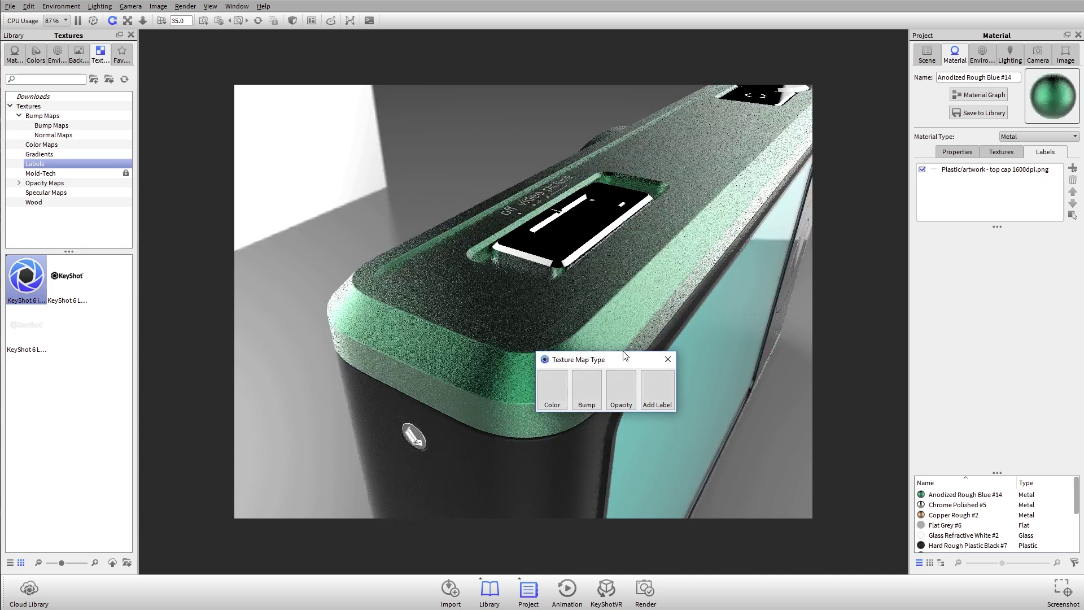
left_click(669, 382)
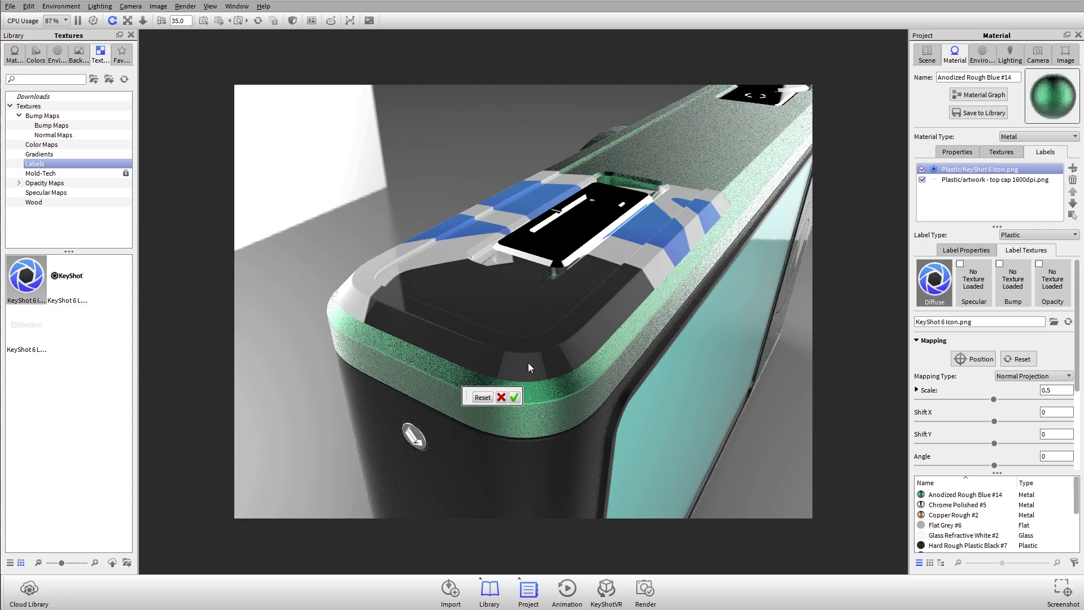
left_click(548, 363)
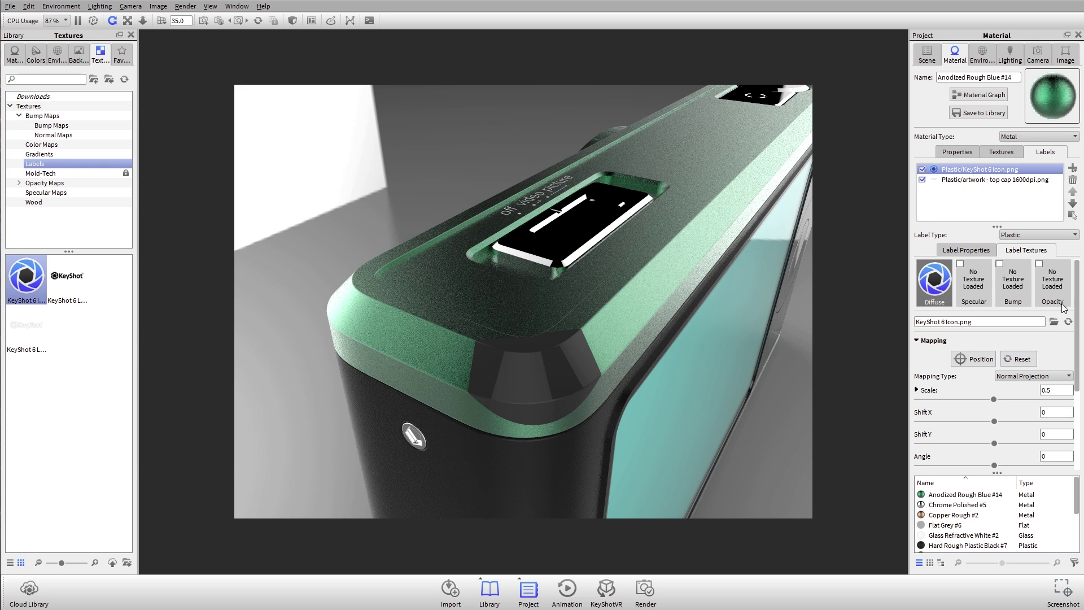
Set the KeyShot logo label to scale 0.1 and depth 5 so it wraps the front corner
left_click_drag(1077, 371, 1064, 409)
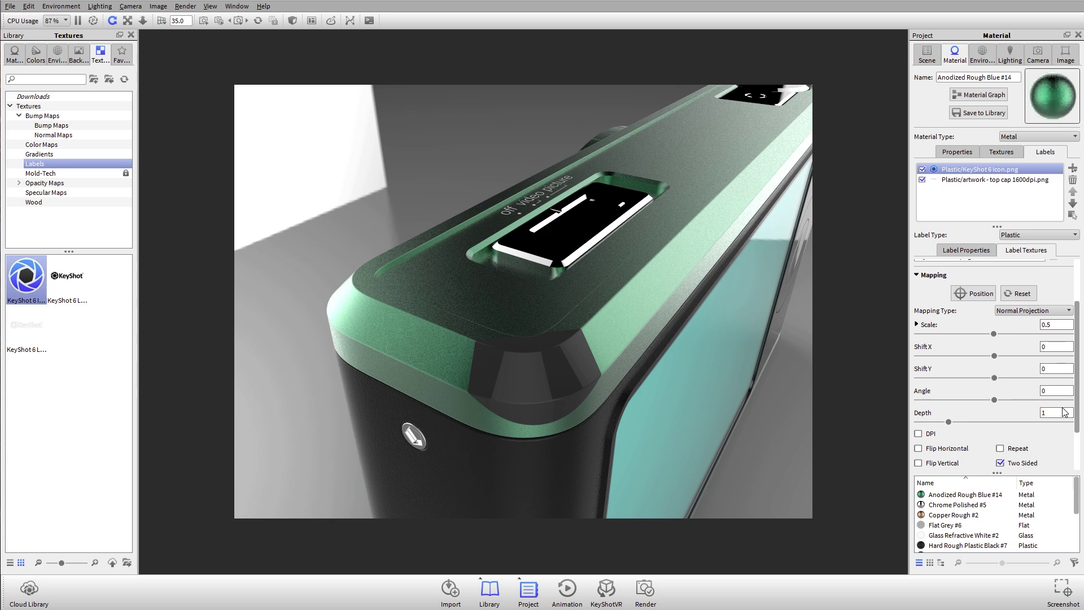
scroll(1050, 415, "down", 3)
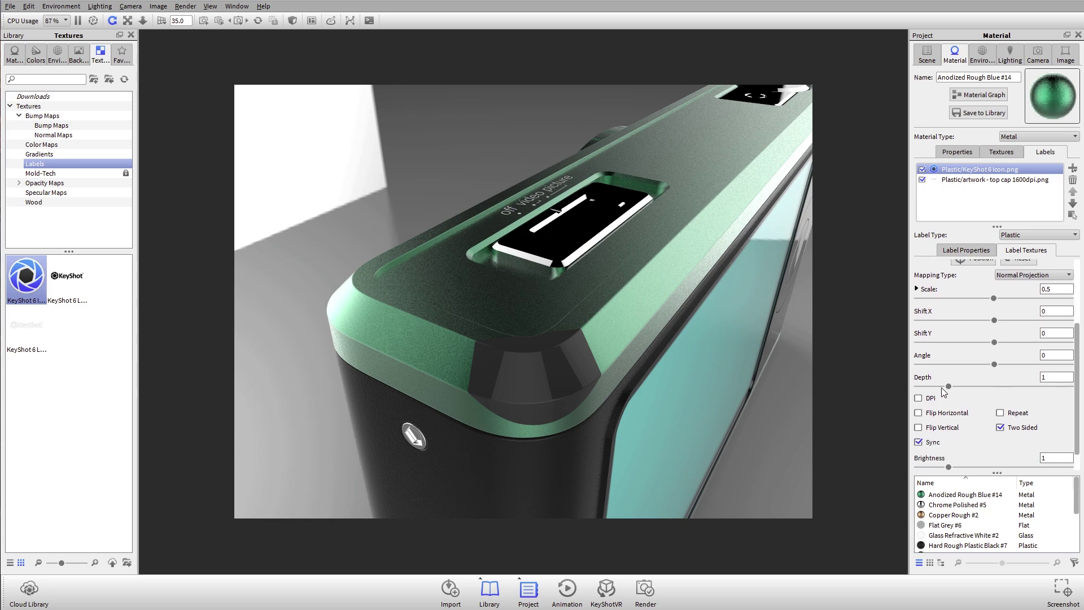
mouse_move(947, 388)
left_mouse_down()
mouse_move(1008, 397)
mouse_move(934, 391)
mouse_move(968, 394)
left_mouse_up()
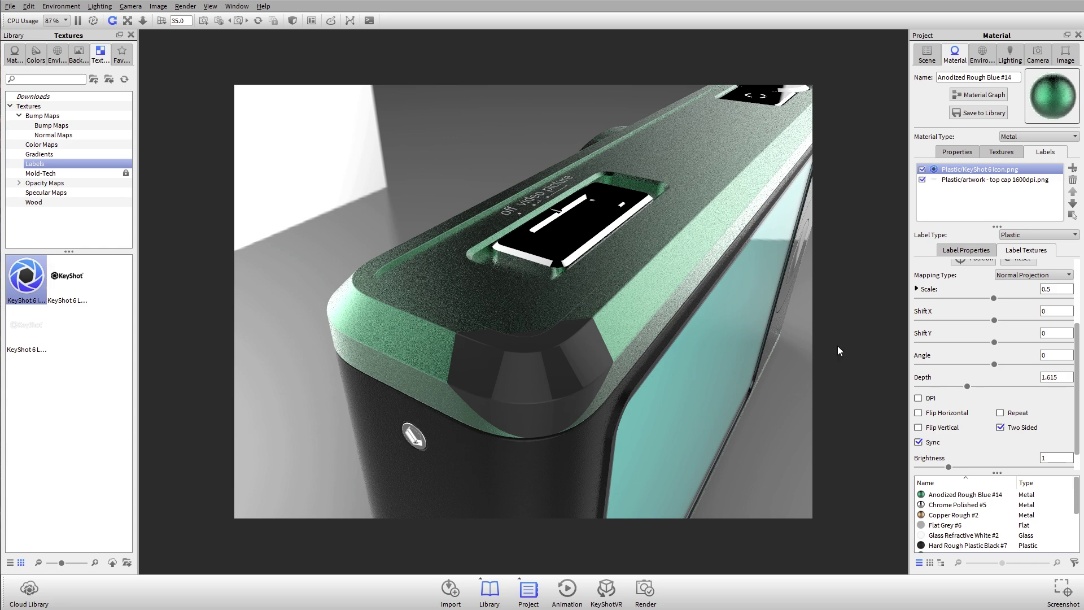
left_click_drag(993, 299, 935, 305)
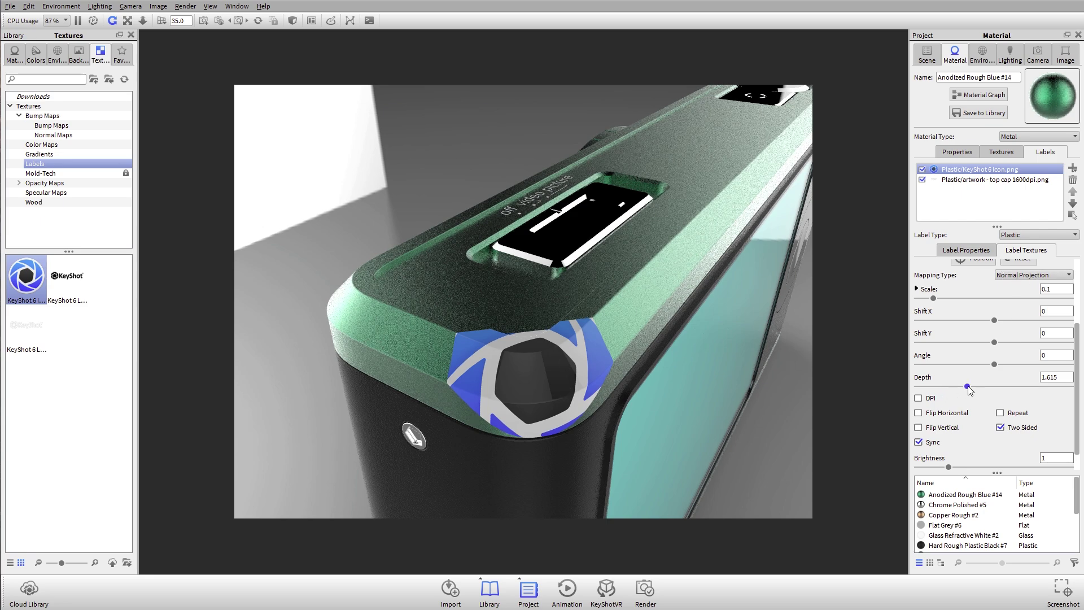
left_click_drag(967, 386, 1072, 395)
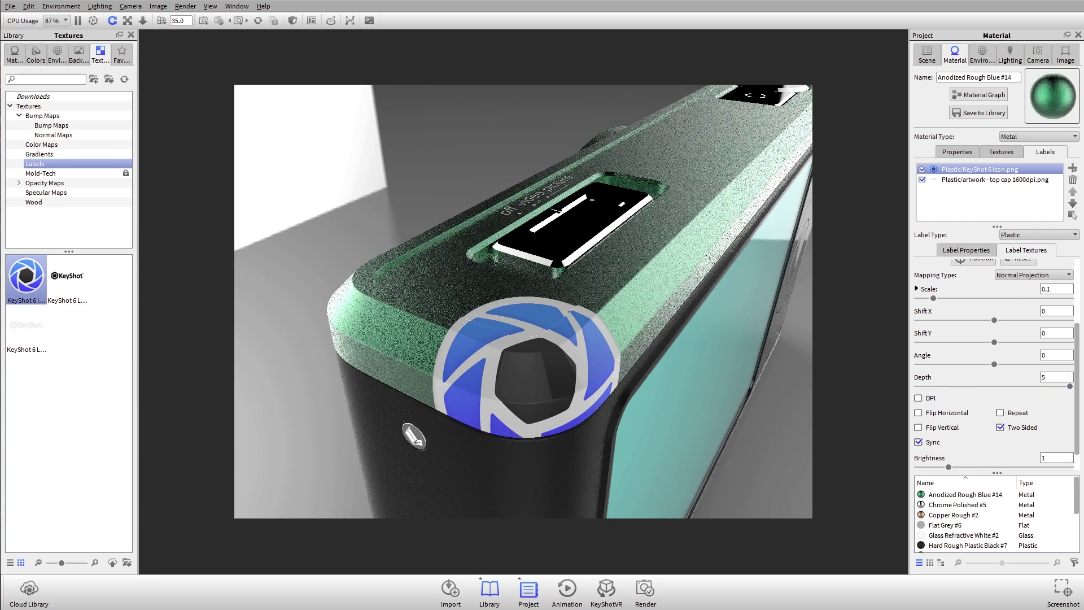
left_click_drag(408, 282, 458, 257)
Frame the view on the KeyShot logo label with Look At and orbit to face it
right_click(427, 257)
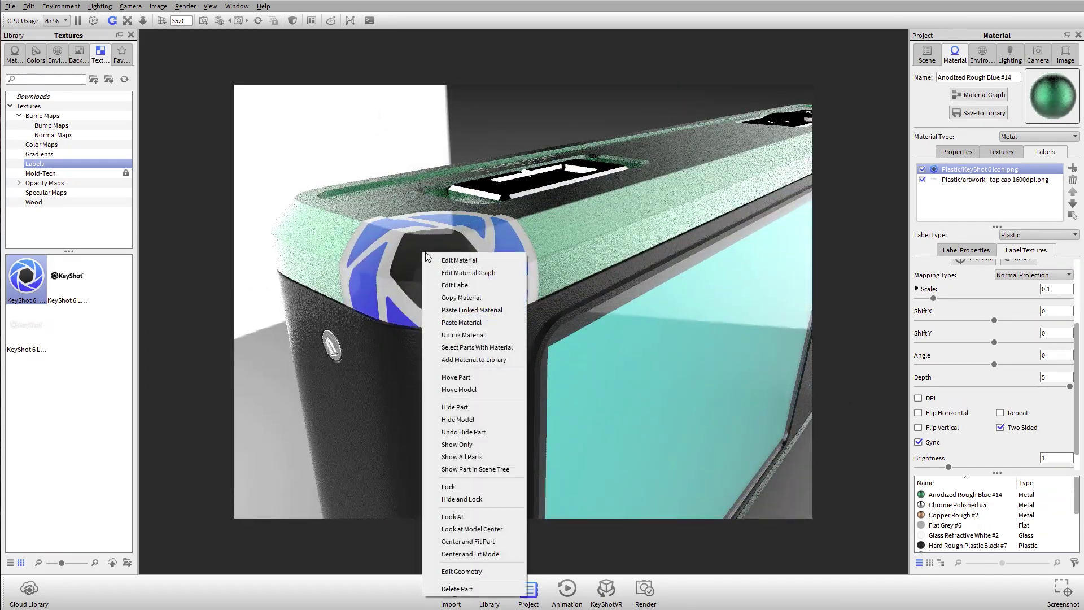
left_click(453, 516)
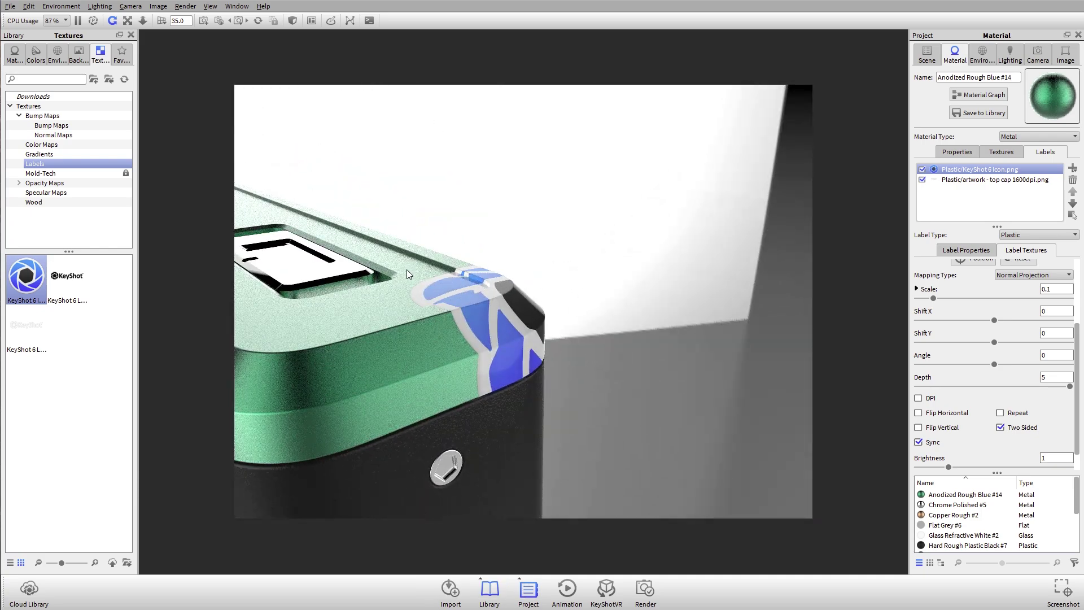
left_click_drag(593, 255, 336, 334)
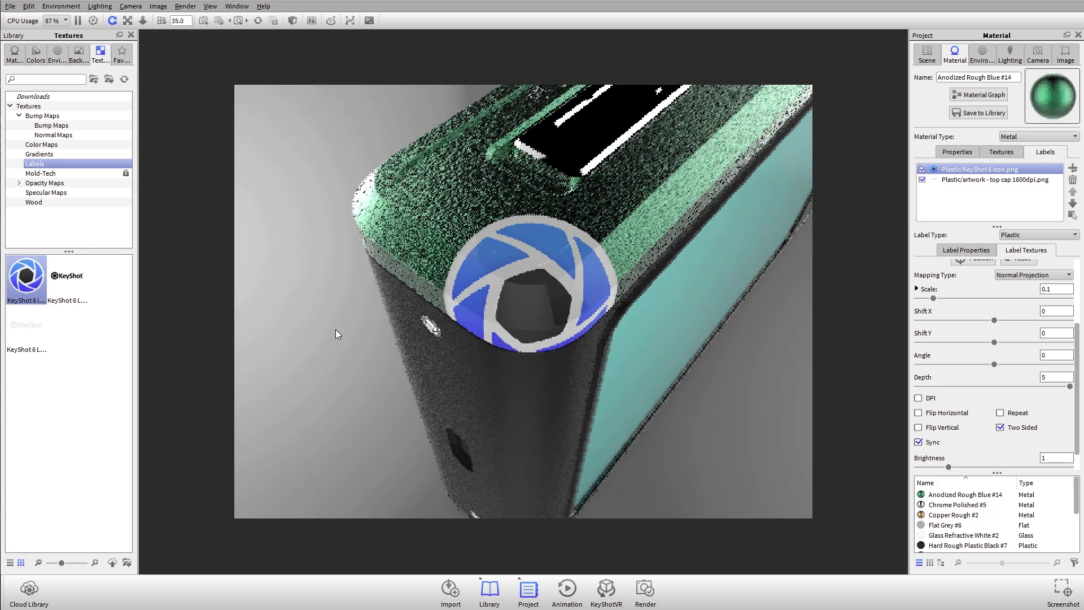
scroll(529, 235, "up", 5)
left_click_drag(529, 235, 635, 269)
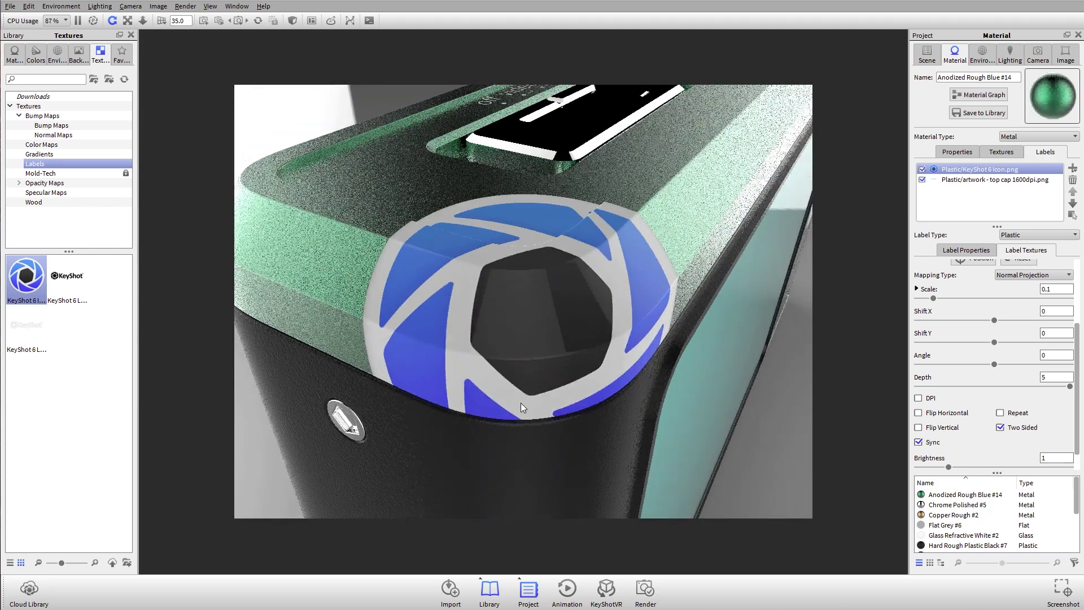
left_click_drag(521, 402, 630, 182)
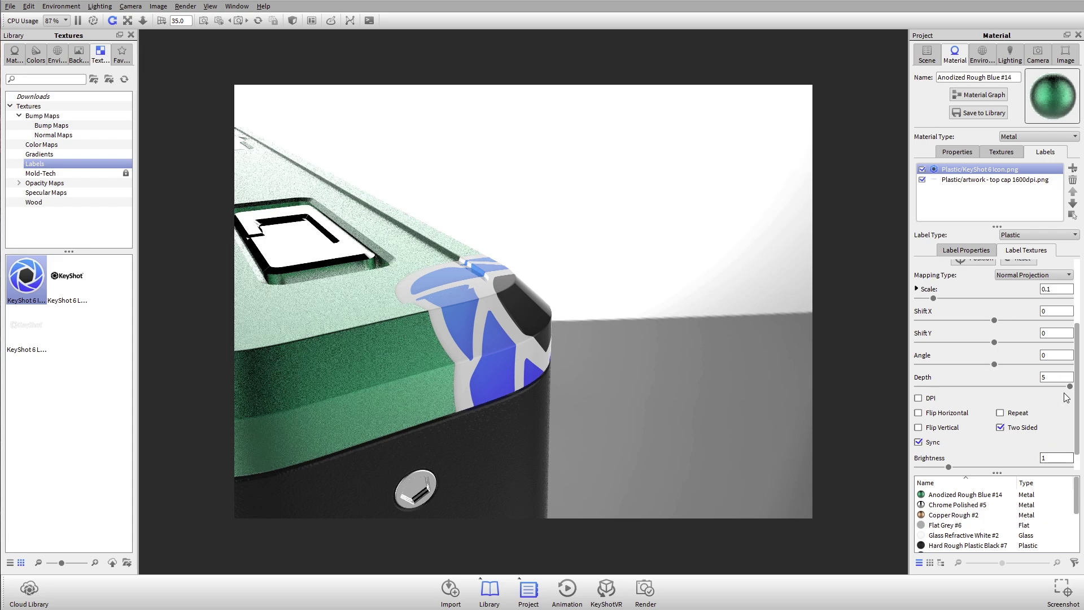
Set the logo label's depth to 5 and orbit to a level view of the top cap
key("Tab")
left_click_drag(529, 276, 600, 344)
left_click(1064, 373)
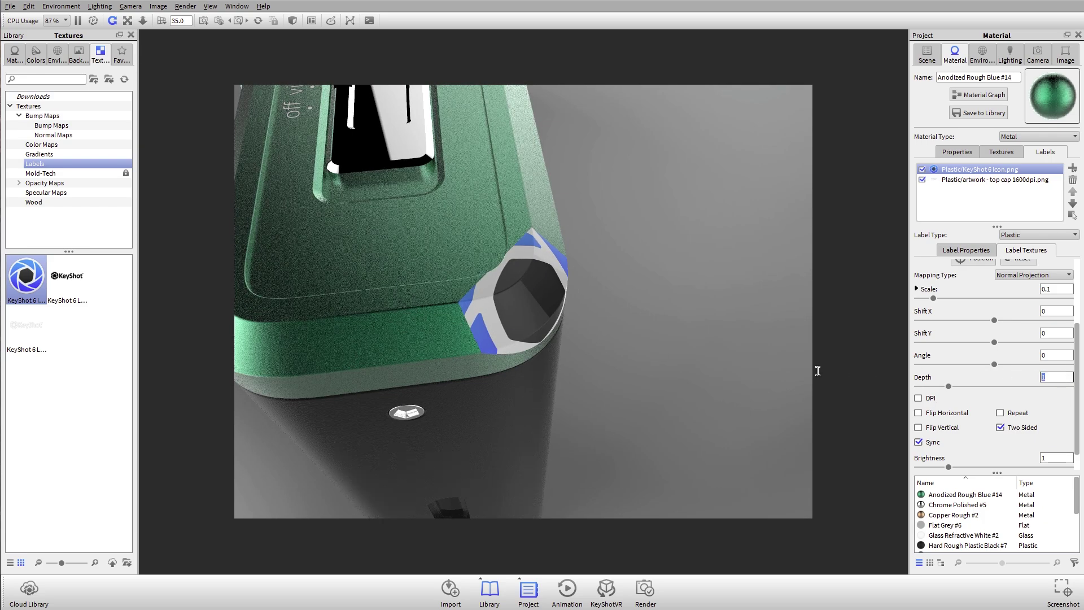
type("5")
key("Return")
left_click_drag(770, 354, 603, 283)
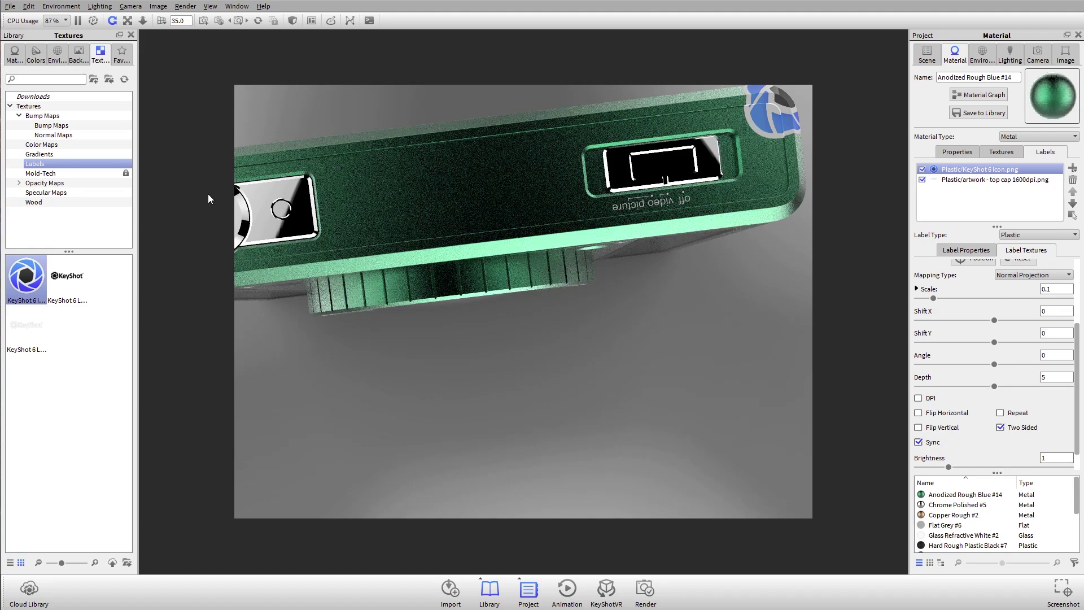
left_click_drag(440, 207, 862, 174)
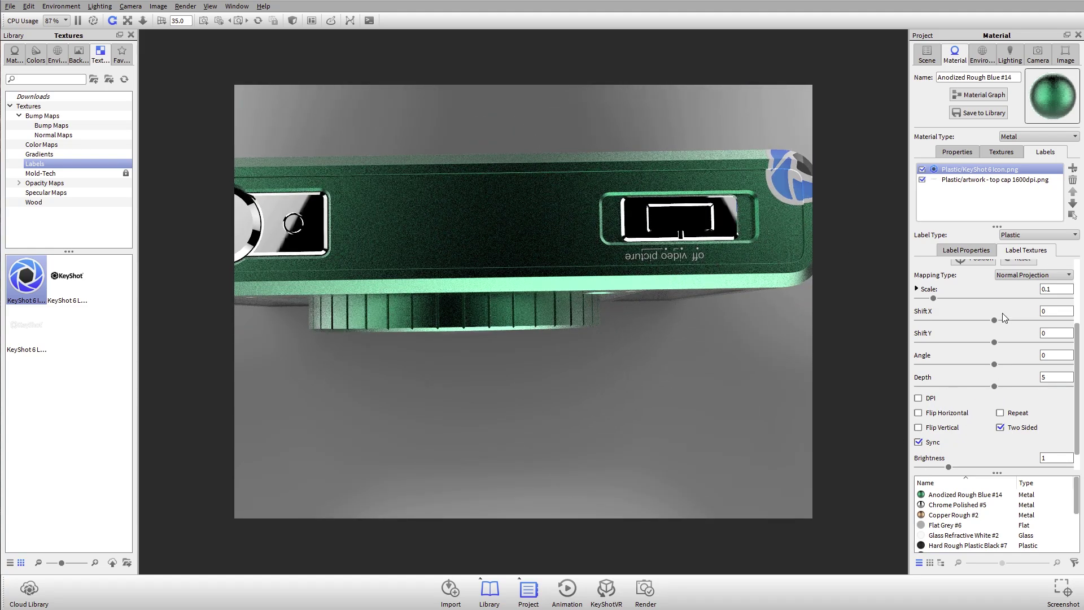
scroll(1004, 318, "up", 3)
Move the KeyShot logo label onto the top cap beside the viewfinder, confirm it, and zoom in on it
left_click(973, 359)
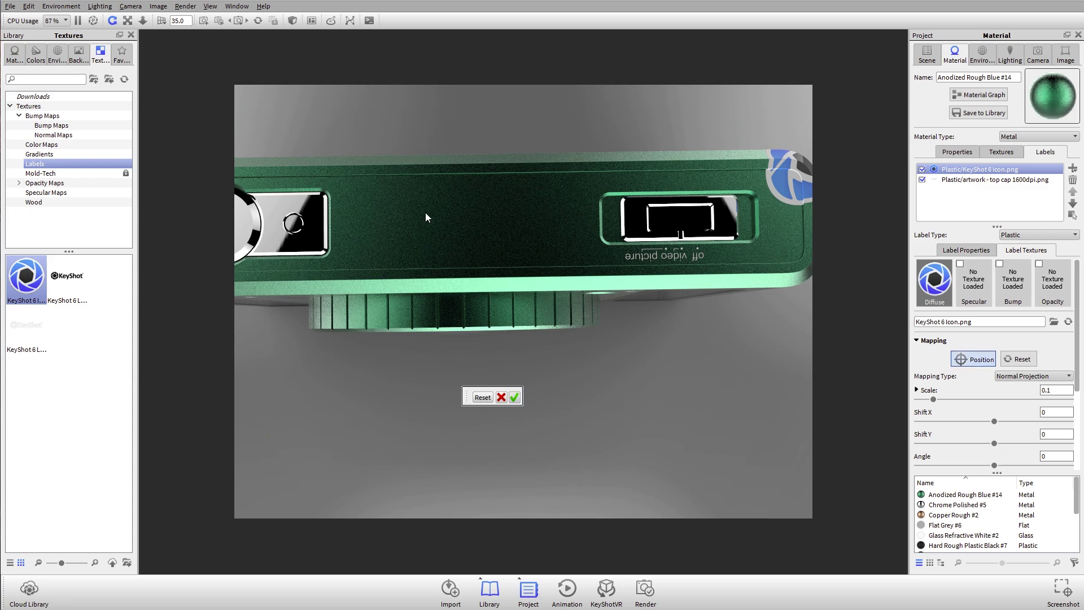
left_click_drag(446, 215, 534, 220)
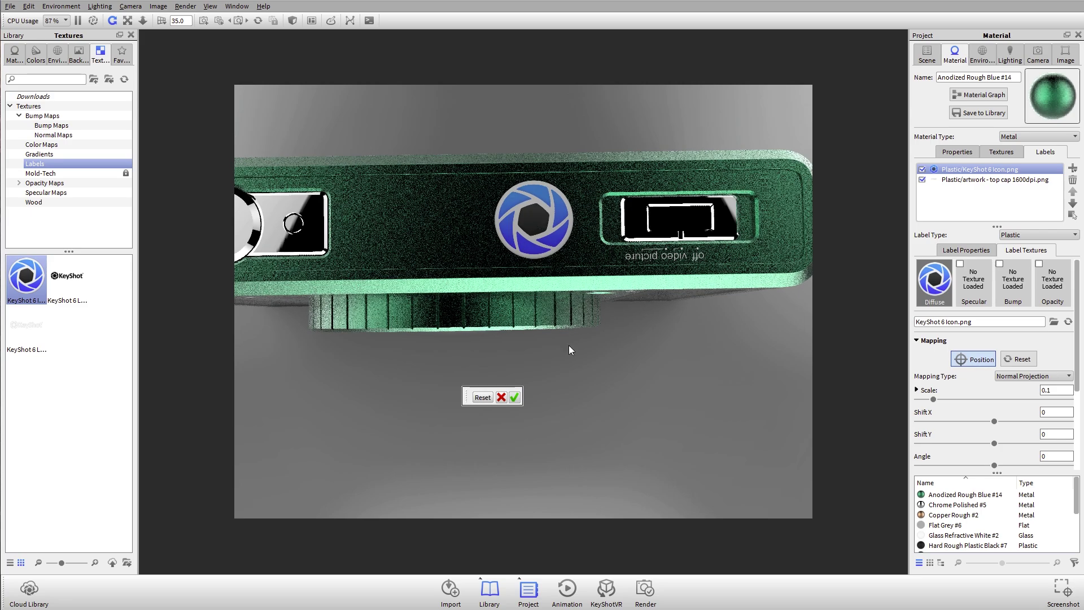
left_click(514, 397)
mouse_move(620, 289)
left_mouse_down()
mouse_move(558, 161)
mouse_move(511, 237)
mouse_move(531, 225)
mouse_move(638, 294)
left_mouse_up()
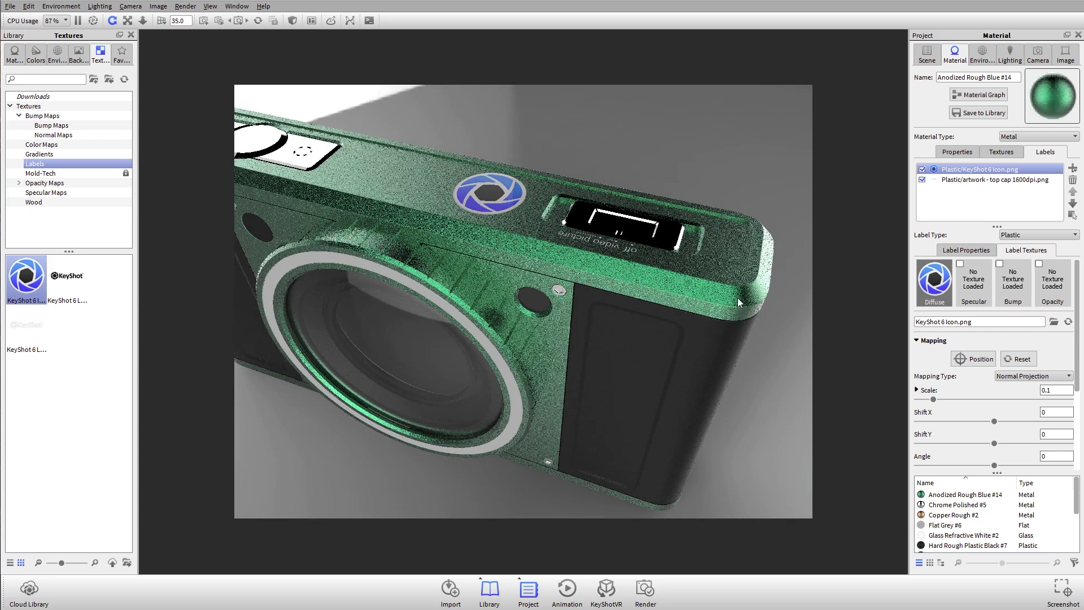
right_click(487, 191, "ctrl+alt")
right_click_drag(488, 191, 648, 415, "alt")
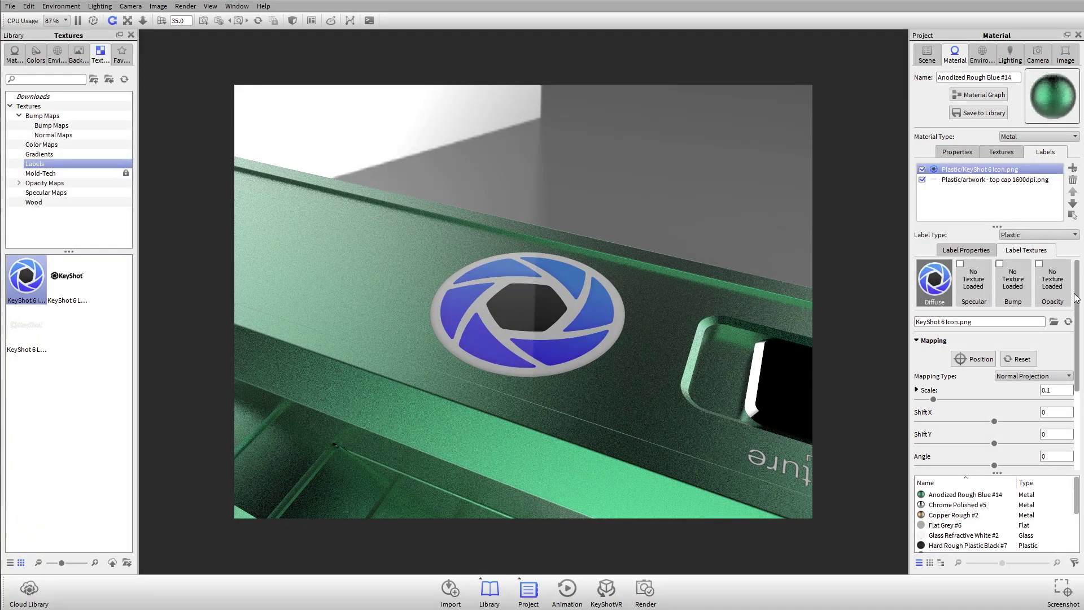
Select the KeyShot 6 Icon label and change its Label Type from Plastic to Metal
left_click(963, 180)
left_click(970, 171)
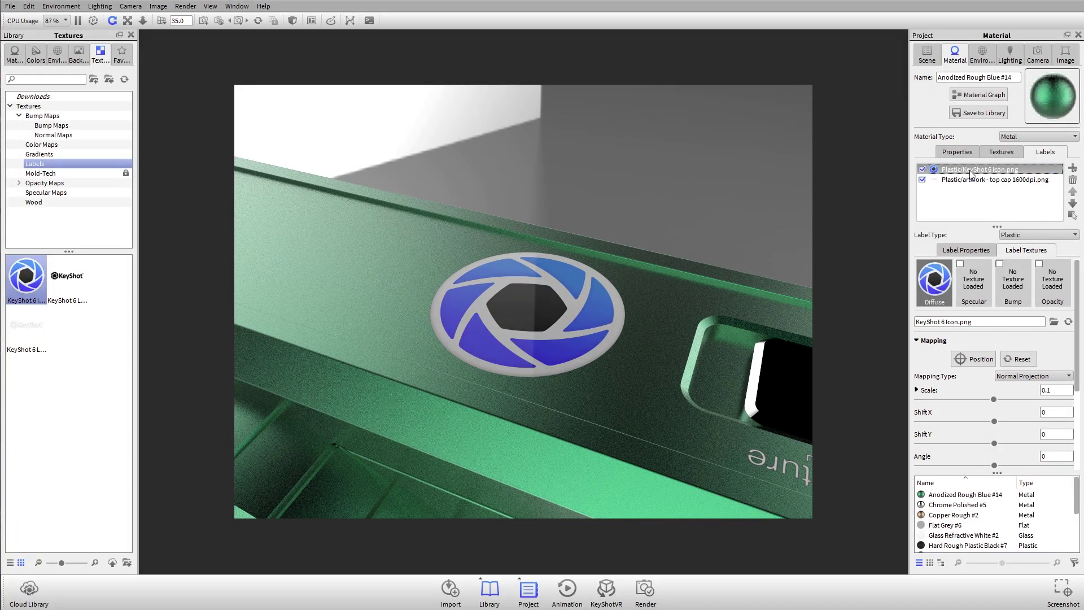
left_click(972, 180)
left_click(971, 170)
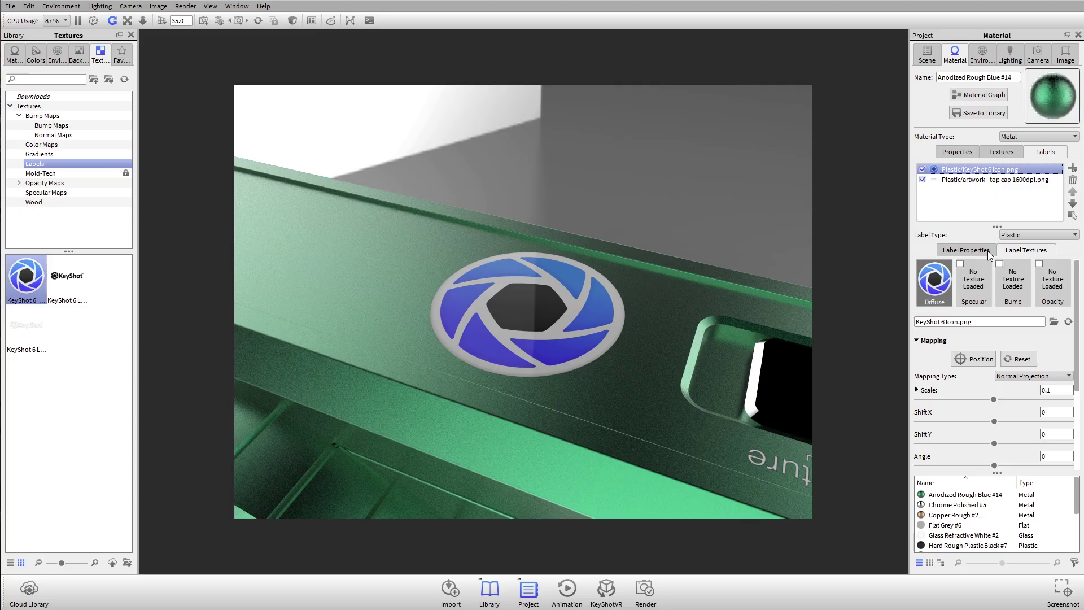
scroll(569, 328, "up", 4)
left_click_drag(575, 337, 534, 315)
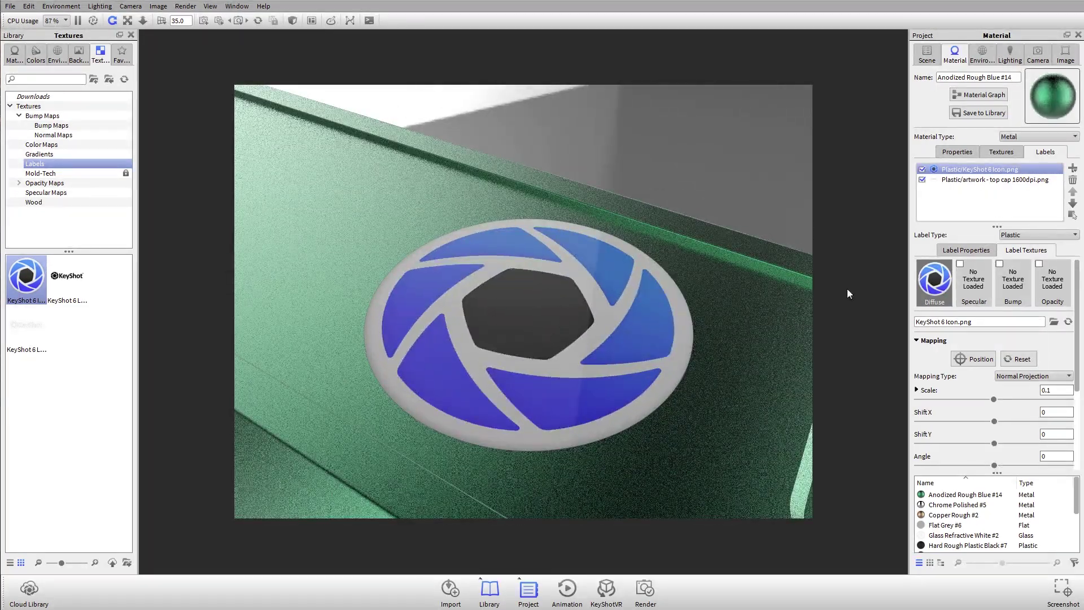
left_click(1048, 234)
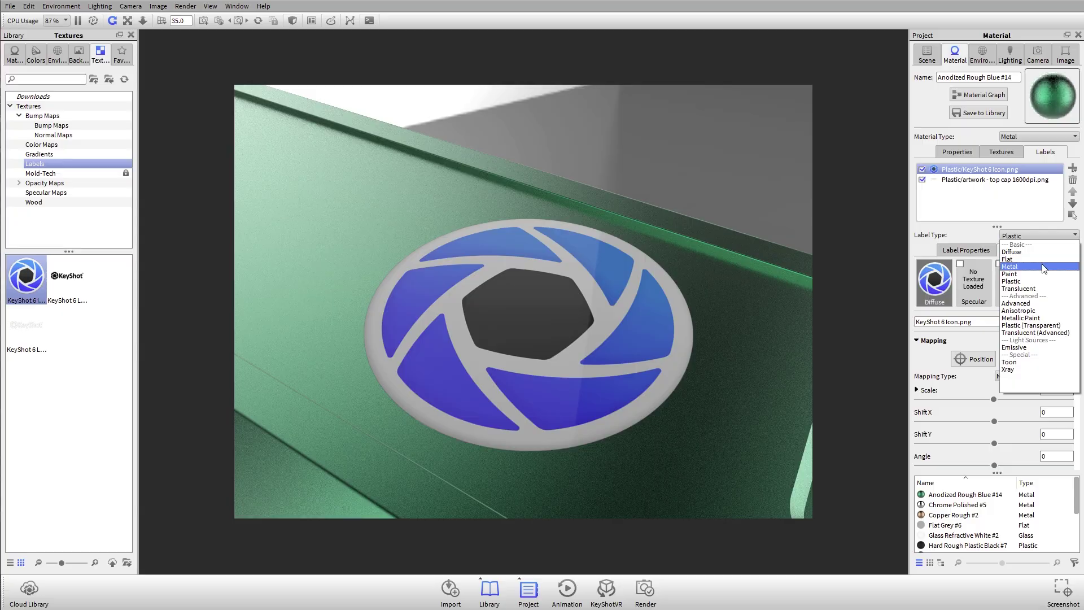
left_click(1011, 266)
Load the KeyShot 6 Icon.png logo image as the label's bump texture
left_click_drag(602, 379, 529, 283)
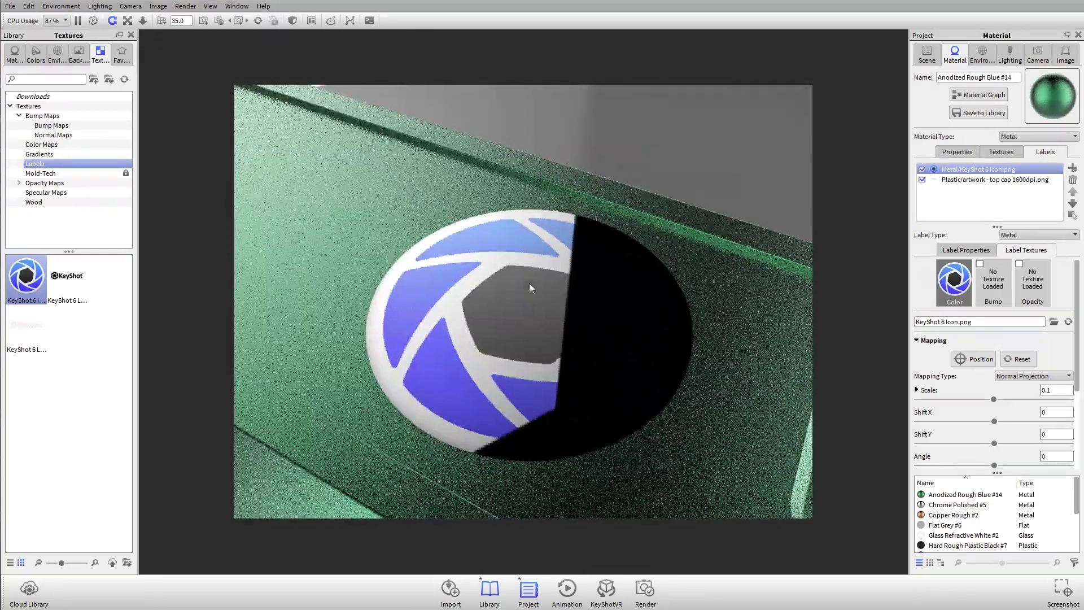
left_click(998, 289)
left_click(1029, 290)
left_click(941, 281)
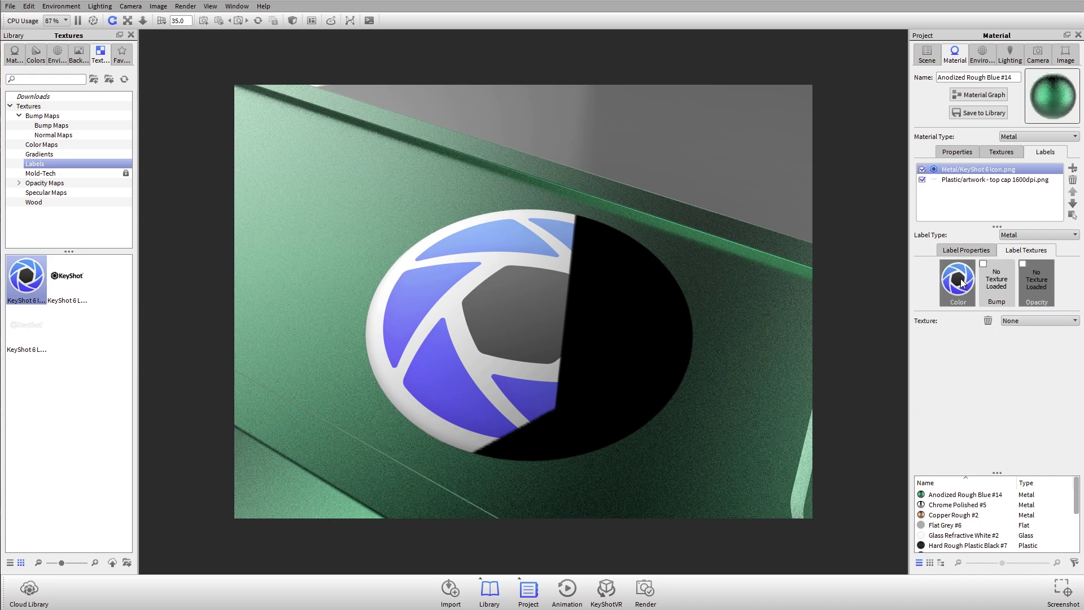
left_click_drag(628, 312, 751, 426, "ctrl")
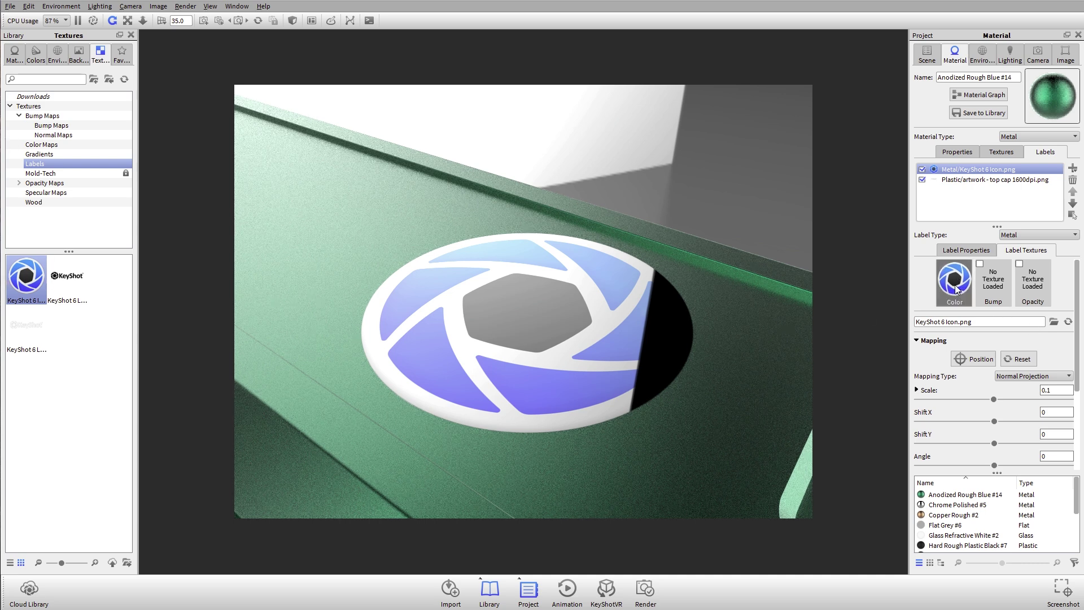
left_click_drag(956, 289, 995, 285)
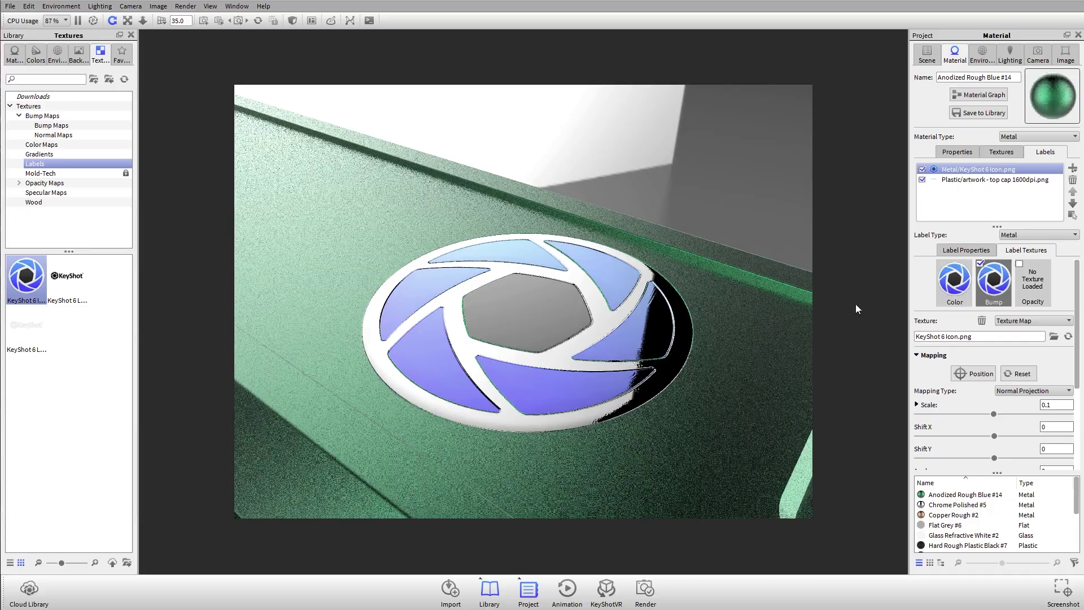
Lower the metal logo label's bump height slightly
left_click_drag(623, 281, 638, 303)
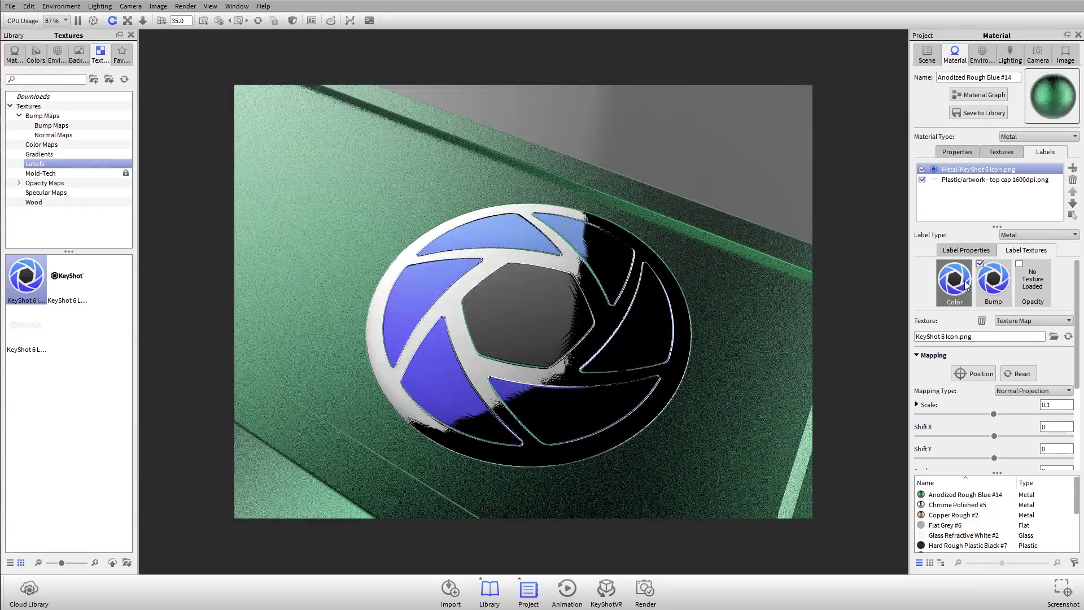
left_click(988, 284)
left_click(932, 356)
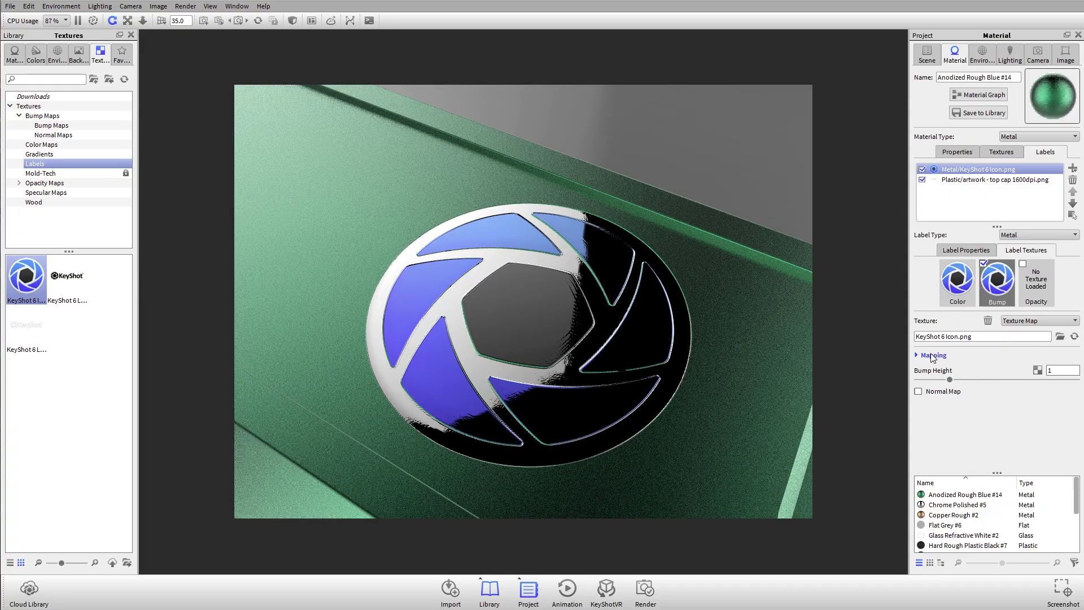
left_click_drag(598, 340, 596, 322)
scroll(596, 338, "up", 3)
scroll(596, 339, "up", 2)
middle_click_drag(596, 339, 600, 311)
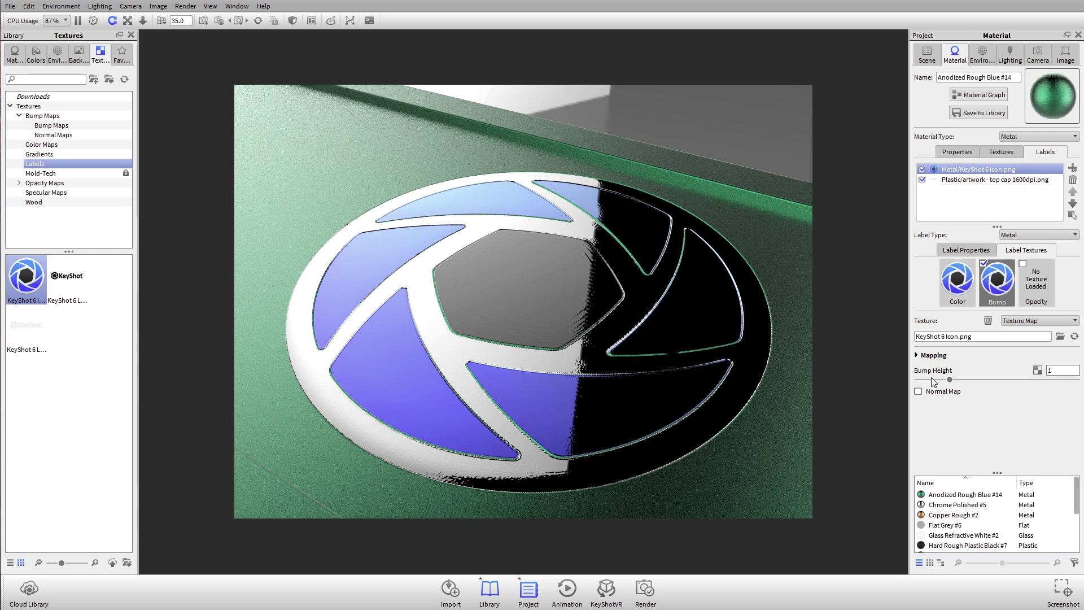
left_click_drag(931, 380, 931, 381)
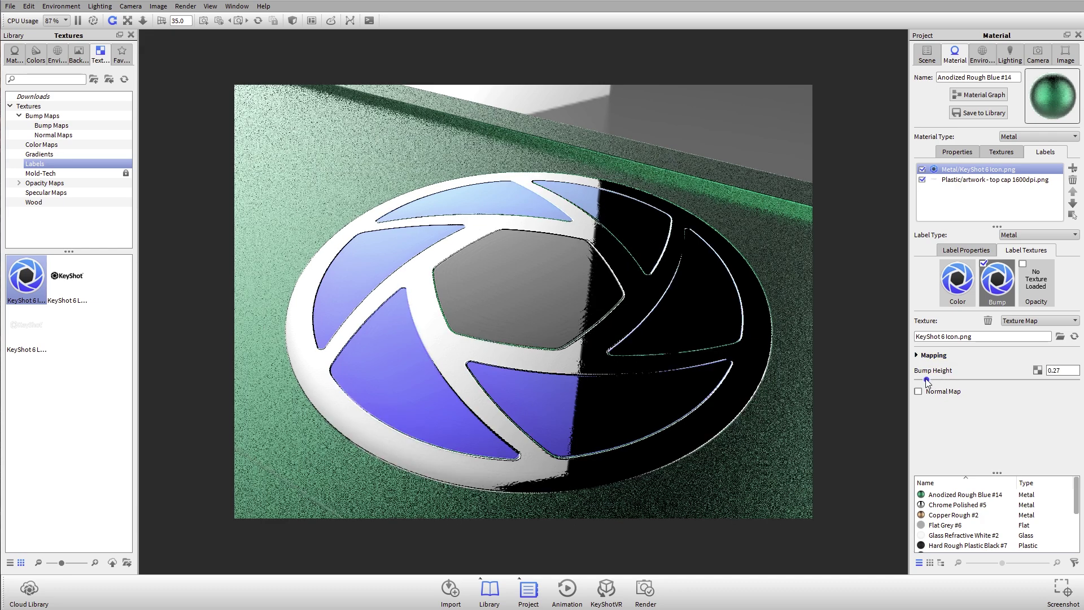
Set the logo label's roughness to 0.046
left_click(966, 250)
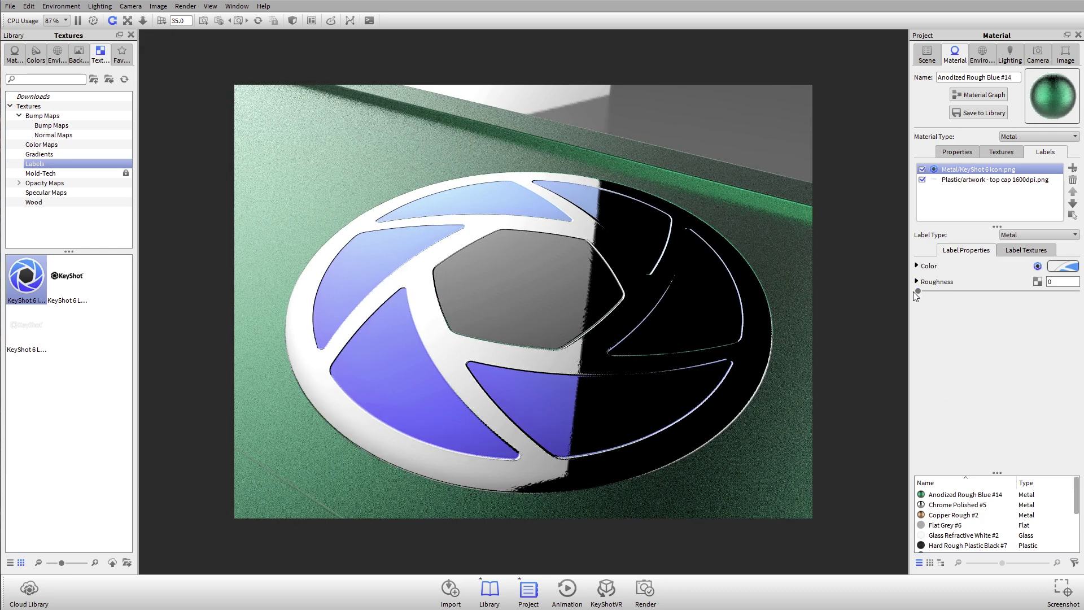
left_click_drag(917, 291, 937, 291)
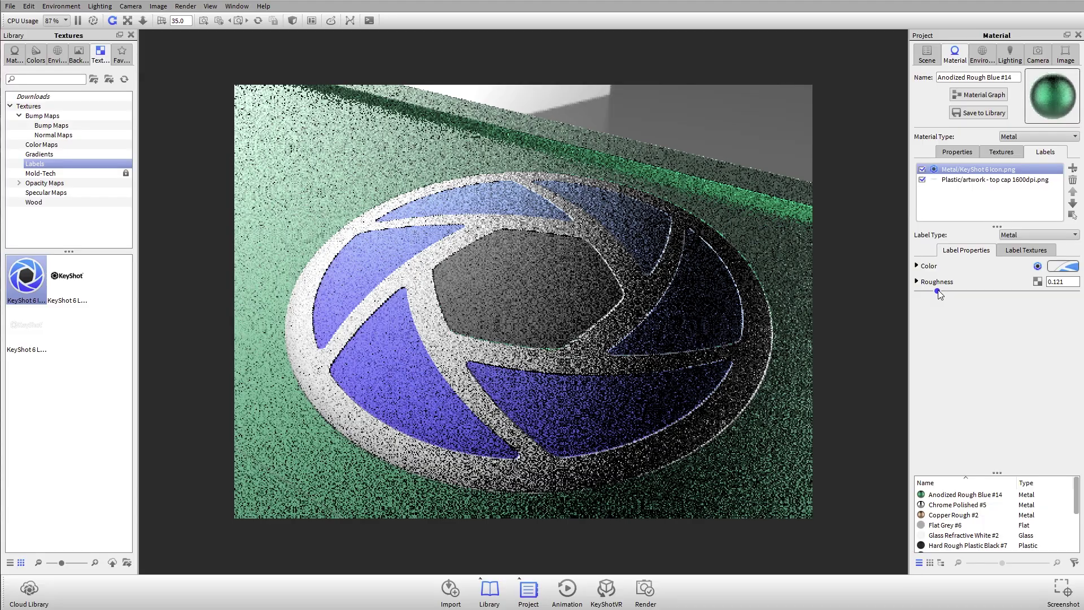
left_click_drag(700, 291, 693, 355)
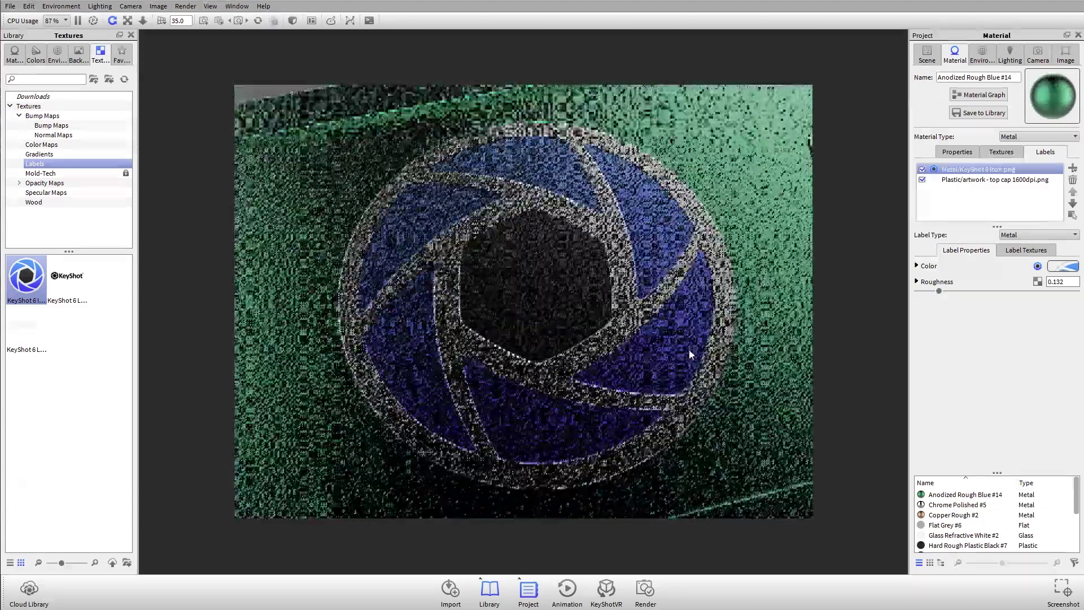
left_click_drag(939, 290, 925, 291)
left_click_drag(635, 328, 582, 233)
scroll(683, 266, "down", 5)
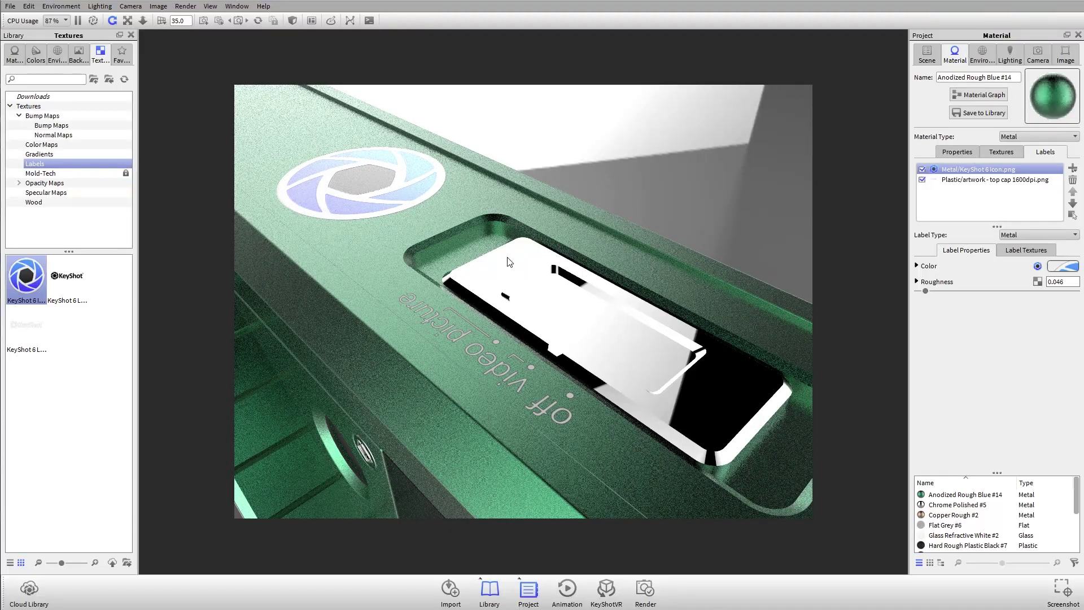
Change the 'off video picture' artwork label's type to Metal
left_click(994, 180)
left_click(1026, 250)
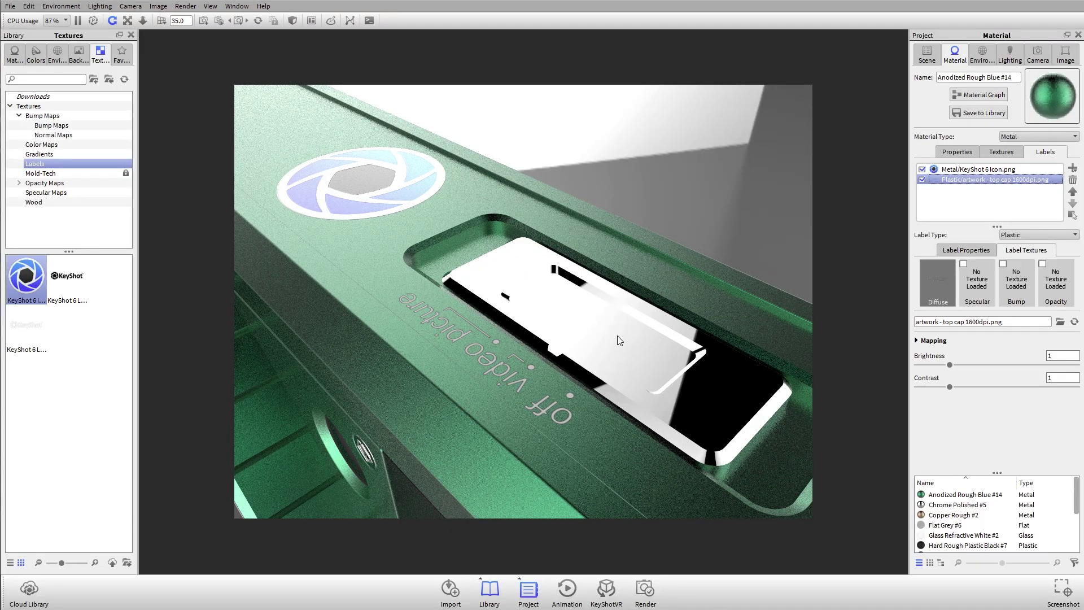
left_click_drag(621, 338, 530, 348)
middle_click_drag(530, 348, 646, 299)
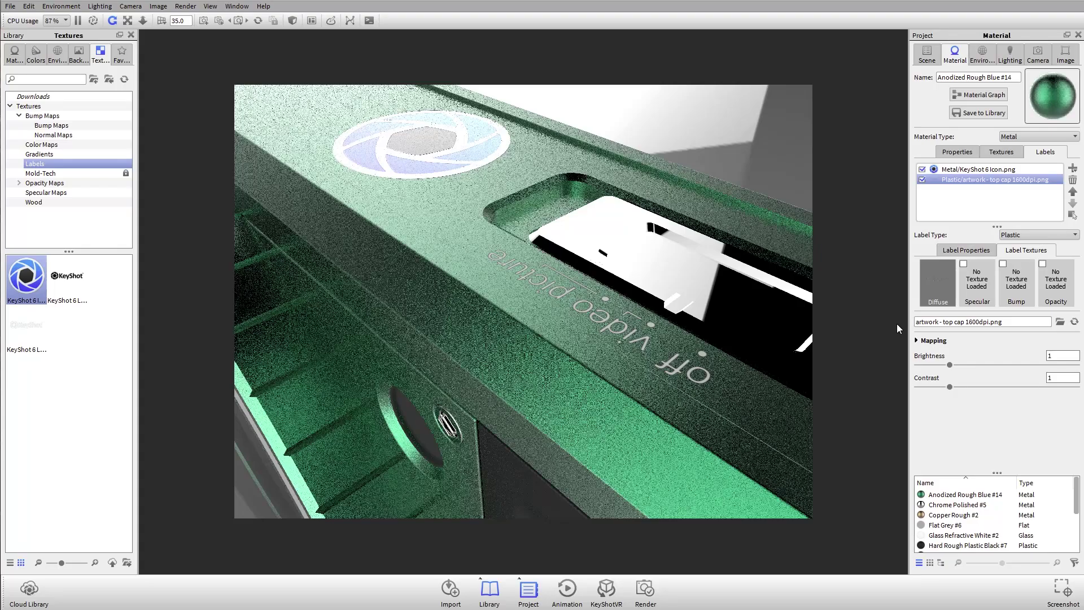
left_click(1034, 234)
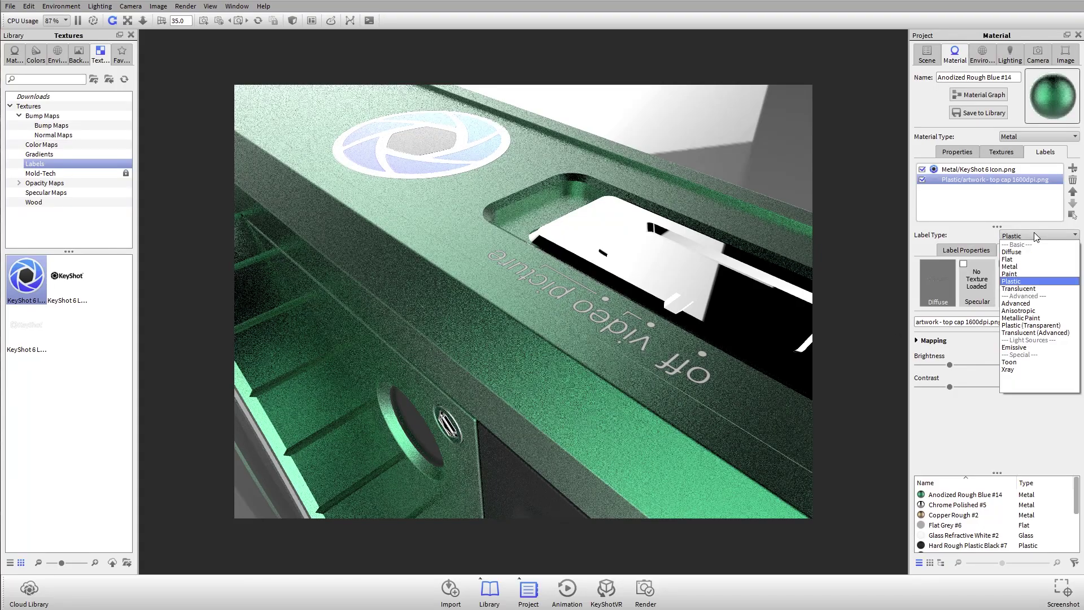
left_click(1028, 266)
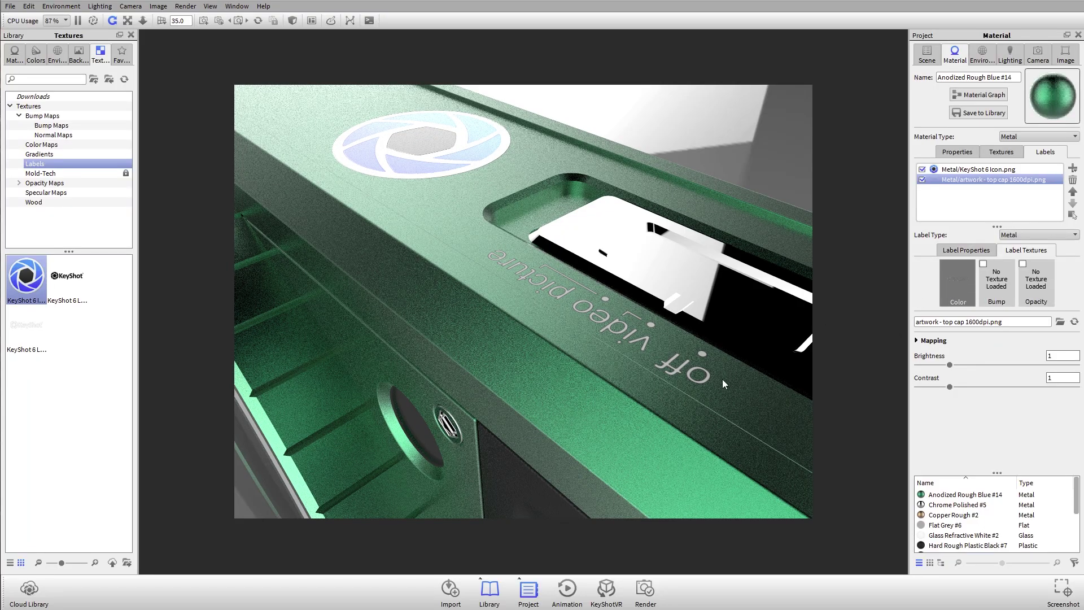
Reuse the artwork texture as the label's bump at height 0.2 and inspect the raised lettering
middle_click_drag(638, 353, 503, 330)
scroll(504, 330, "up", 6)
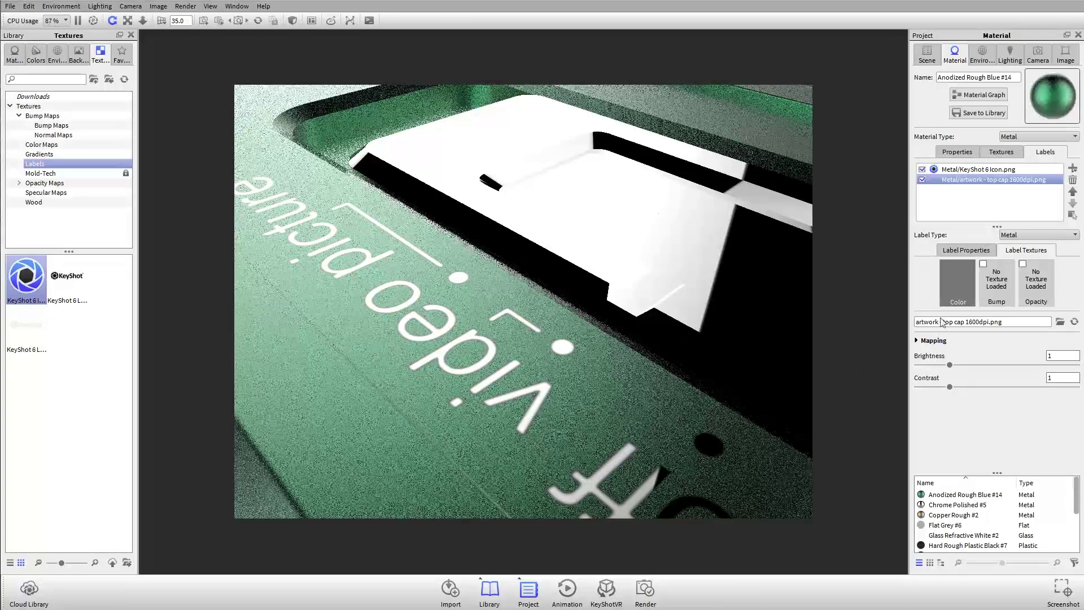
left_click_drag(964, 283, 994, 286)
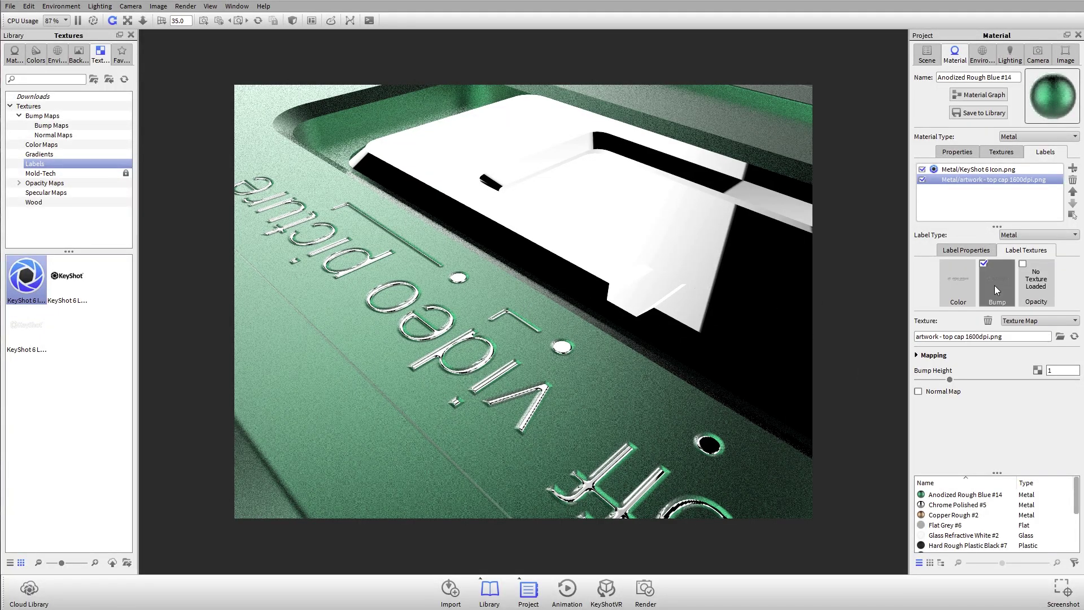
type("0.2")
key("Return")
scroll(505, 315, "down", 4)
left_click_drag(504, 315, 564, 353)
scroll(521, 315, "down", 5)
scroll(599, 373, "up", 6)
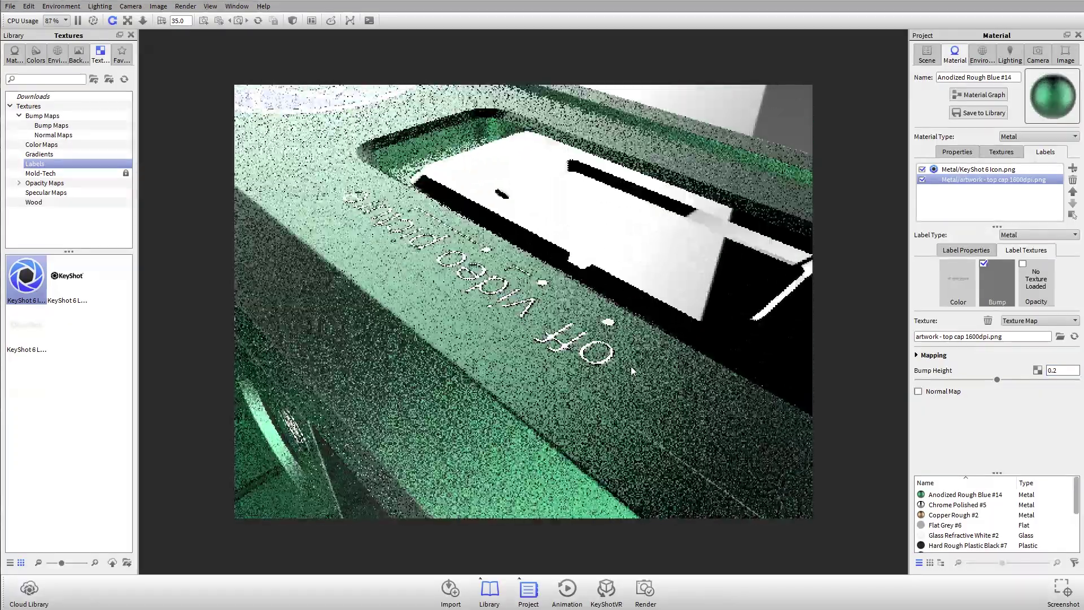
left_click_drag(634, 408, 686, 268)
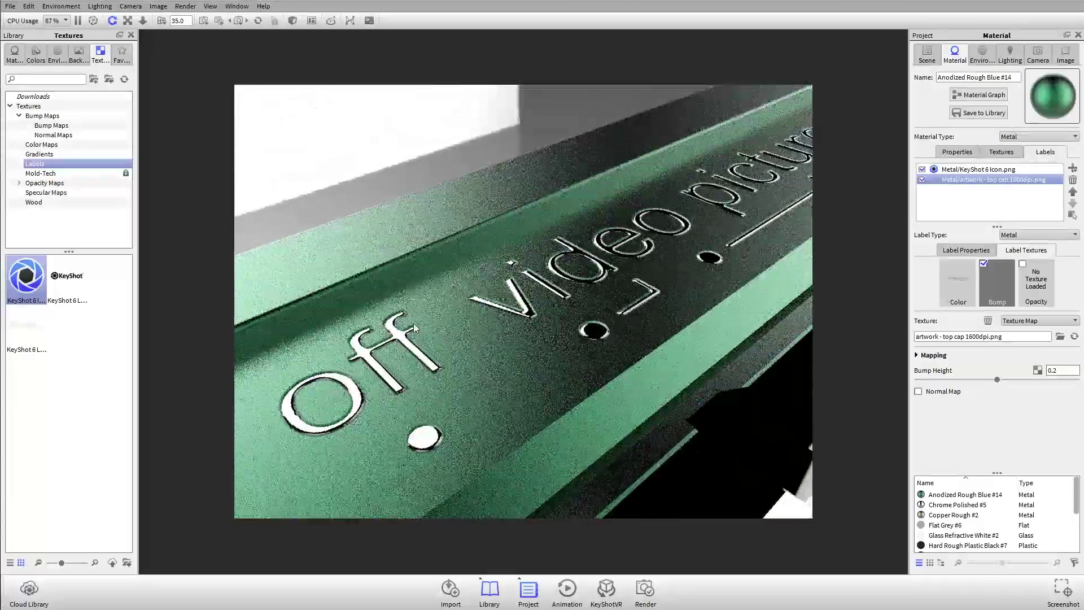
left_click_drag(686, 268, 584, 279)
scroll(585, 279, "down", 5)
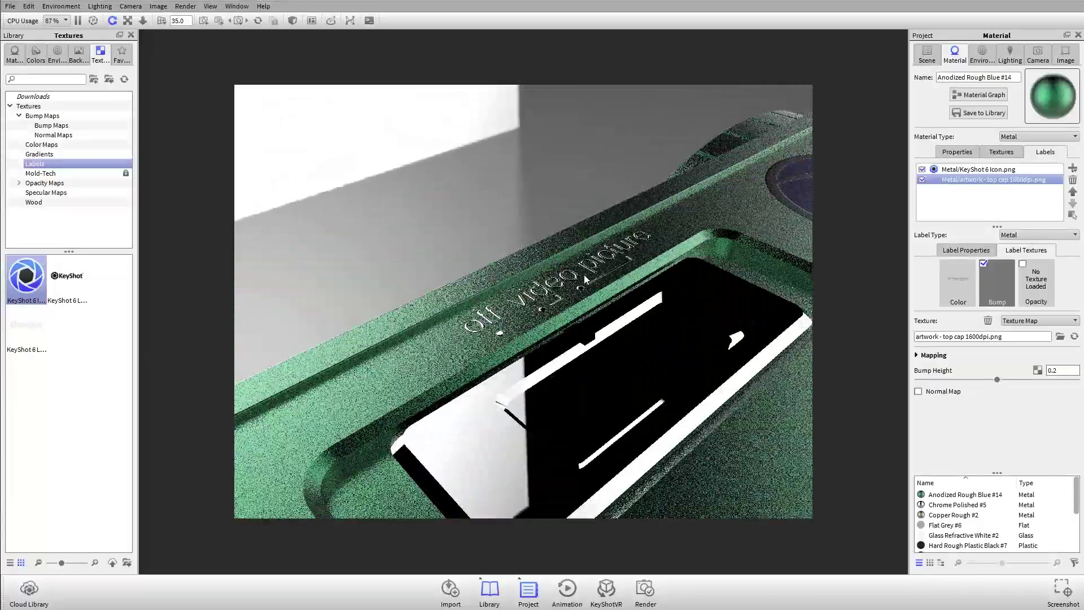
scroll(585, 283, "up", 6)
left_click_drag(585, 284, 734, 243)
Apply a Noise (Texture) bump to the green body material
middle_click_drag(505, 304, 661, 405)
scroll(615, 353, "up", 4)
left_click(1000, 152)
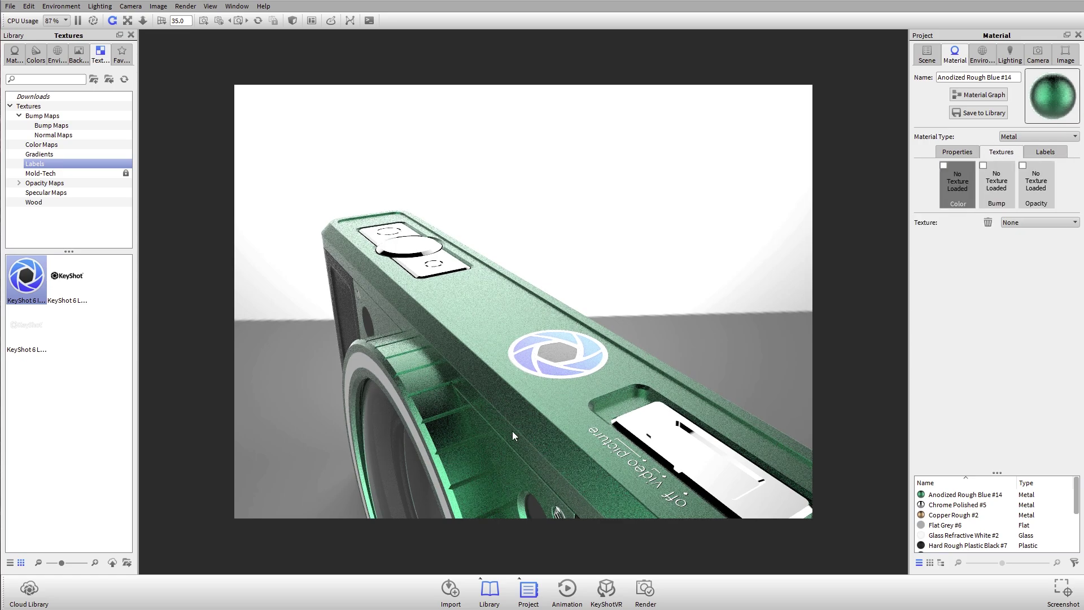
left_click_drag(547, 402, 549, 391)
scroll(549, 391, "up", 4)
middle_click_drag(550, 391, 498, 253)
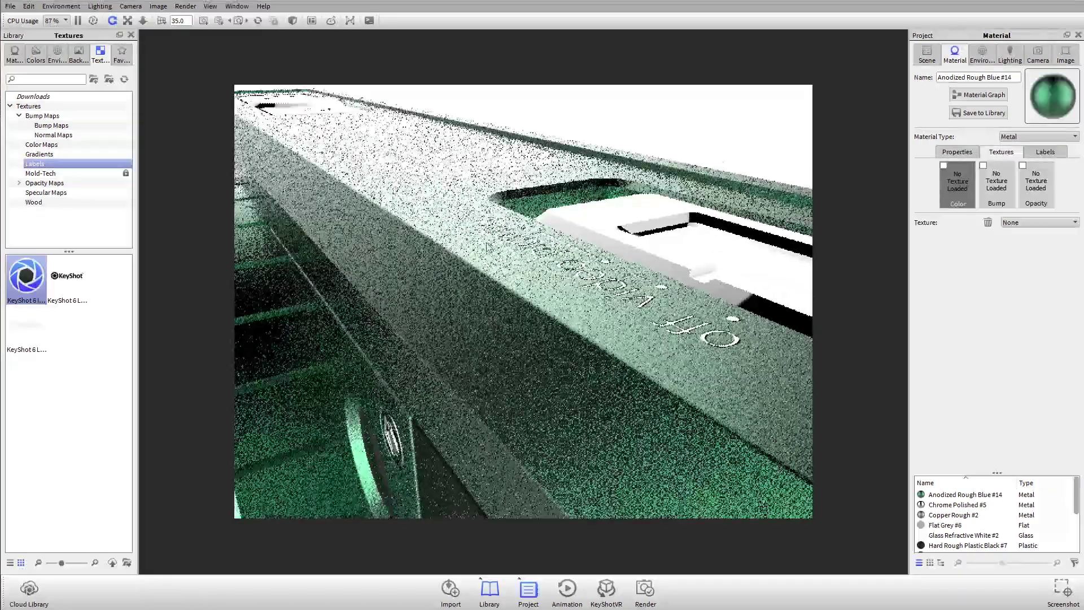
left_click_drag(498, 253, 505, 271)
left_click(995, 185)
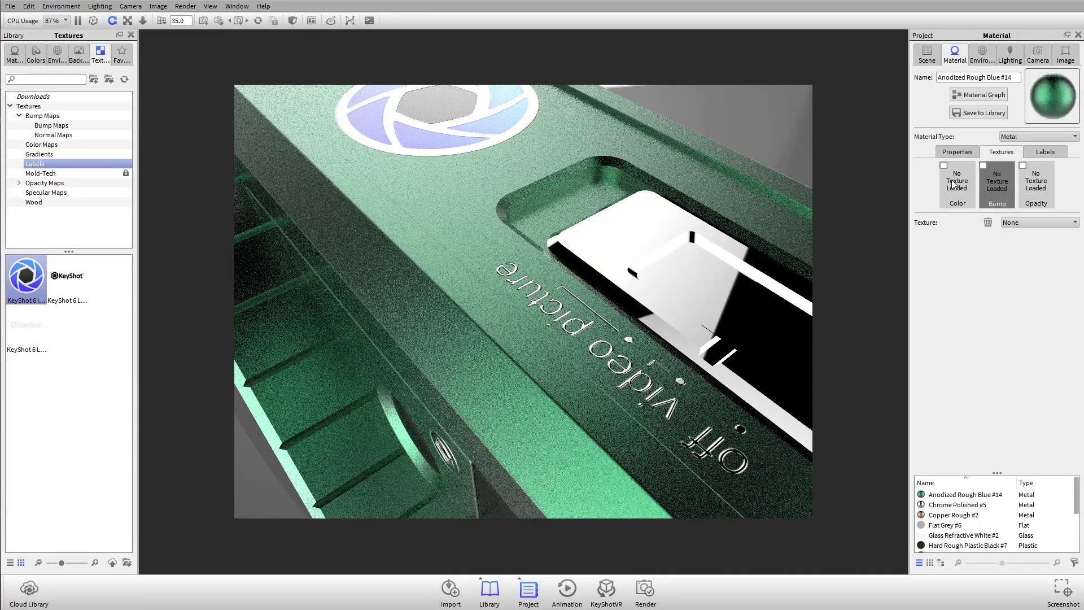
left_click(1046, 223)
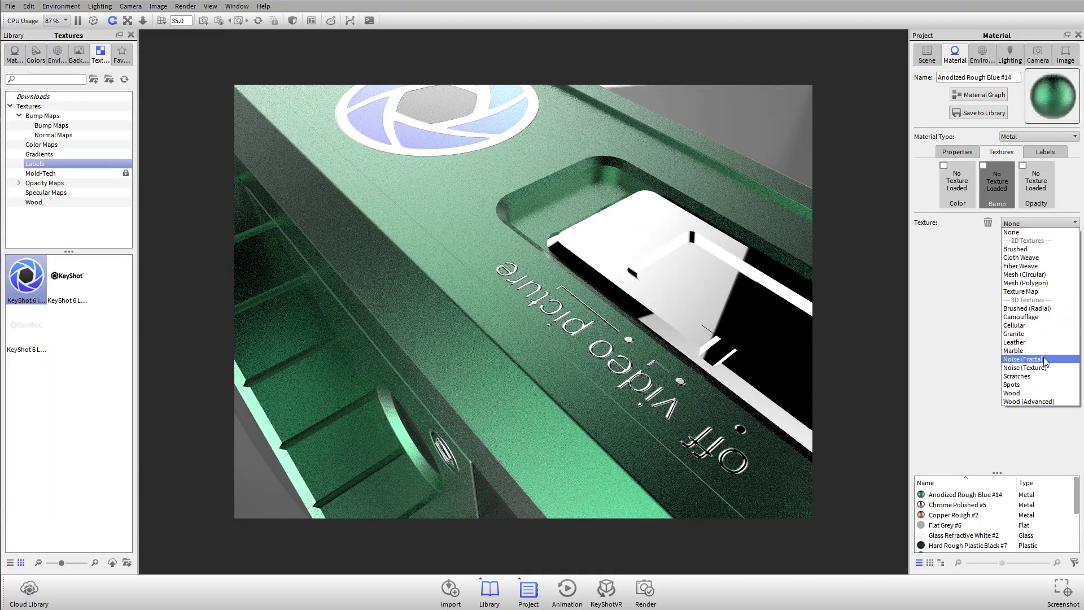
left_click(1045, 364)
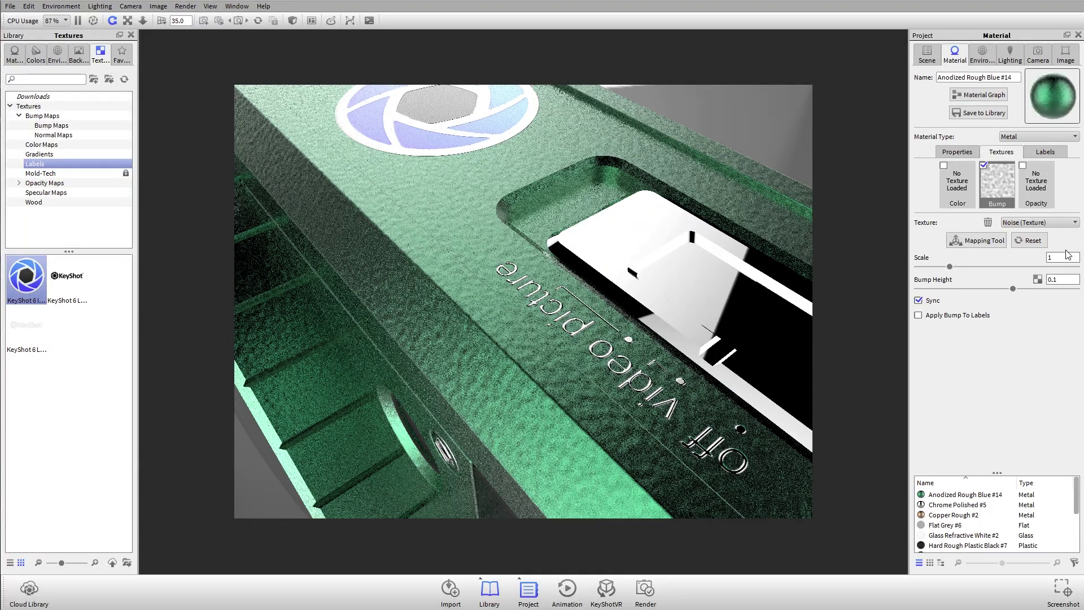
Set the noise bump's scale to 0.1 and bump height to 0.2
double_click(1064, 257)
type("0.1")
key("Tab")
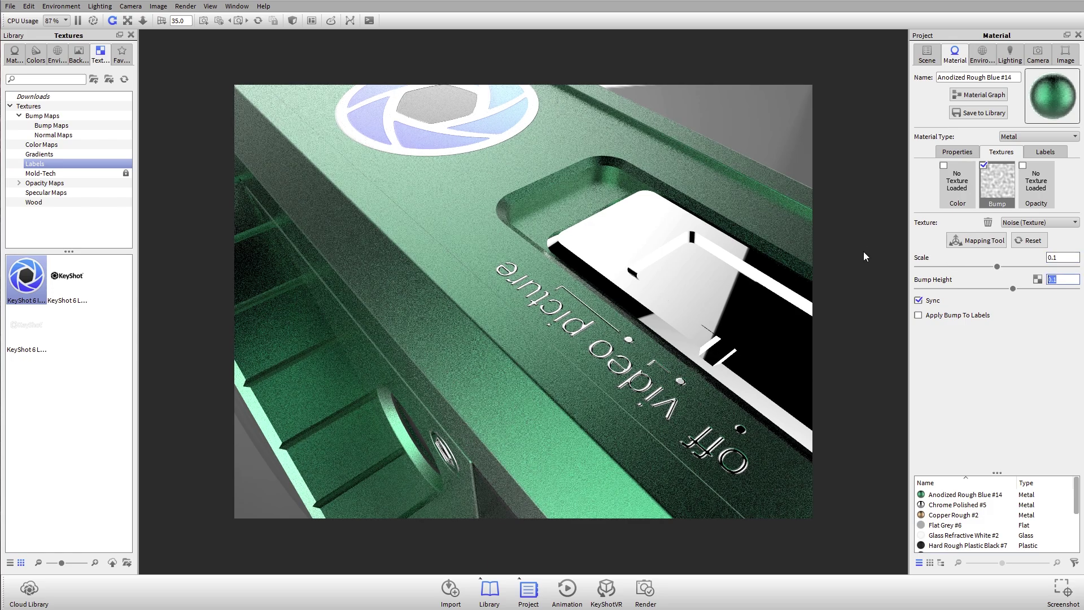
type(".2")
key("Return")
scroll(508, 299, "up", 5)
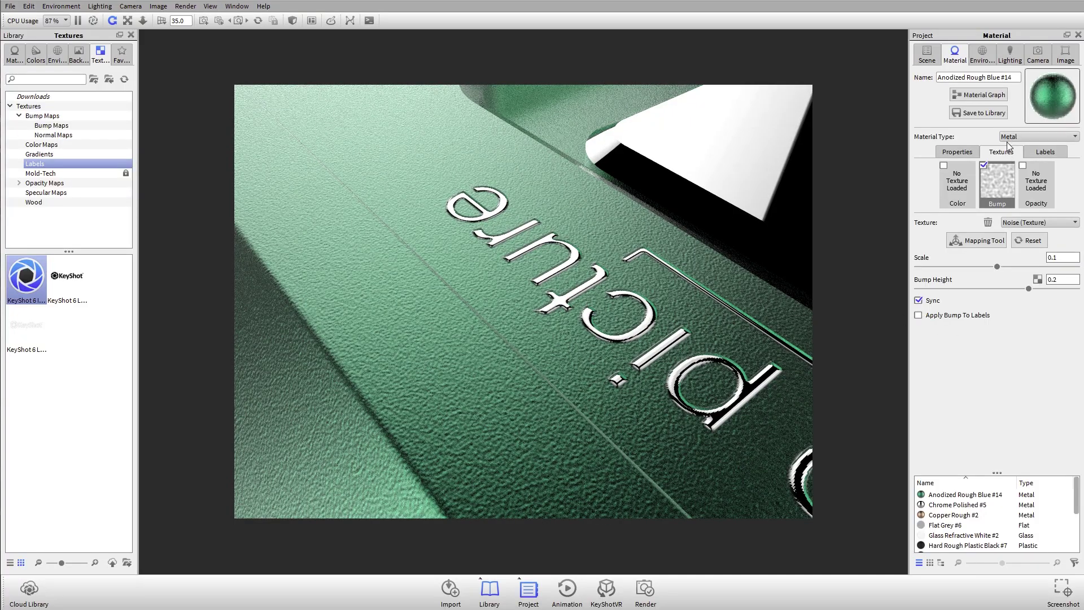
Enable Apply Bump To Labels, then inspect the noise on the logo and lettering
left_click(948, 316)
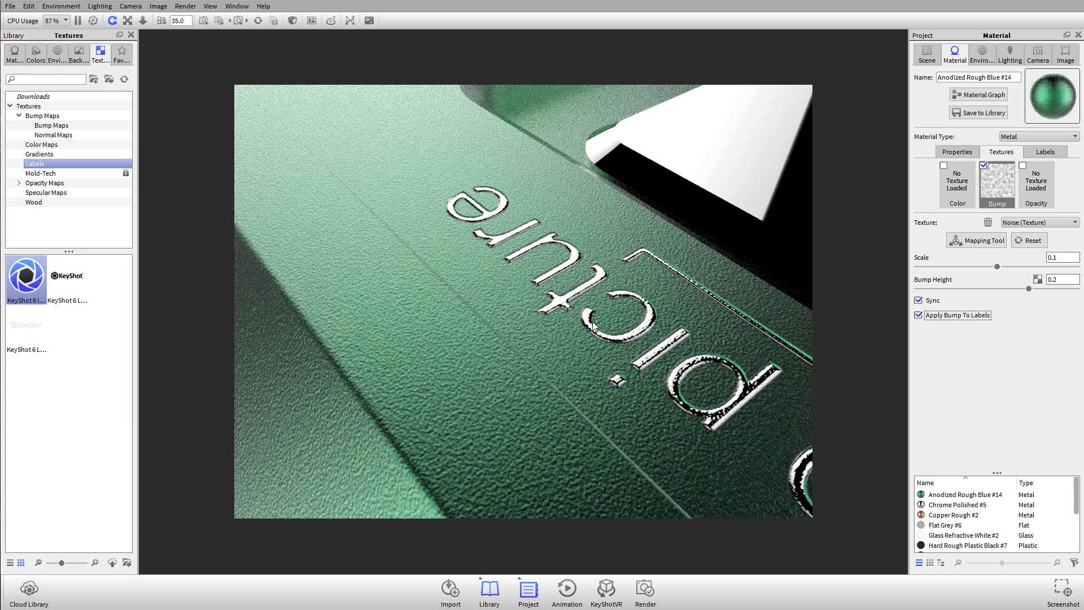
scroll(571, 295, "down", 5)
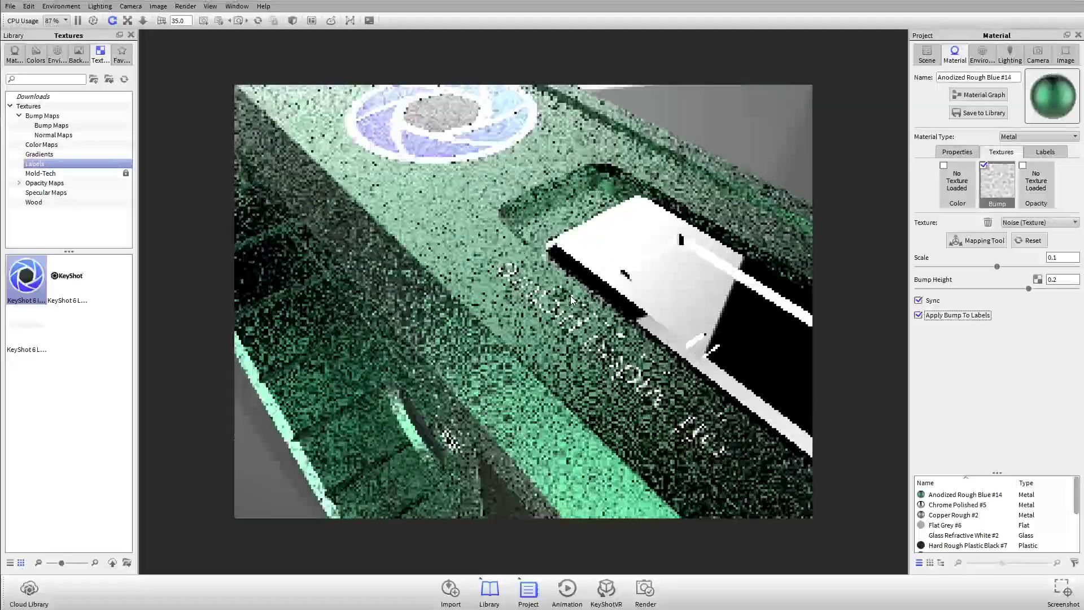
left_click_drag(570, 296, 613, 378)
scroll(560, 295, "up", 4)
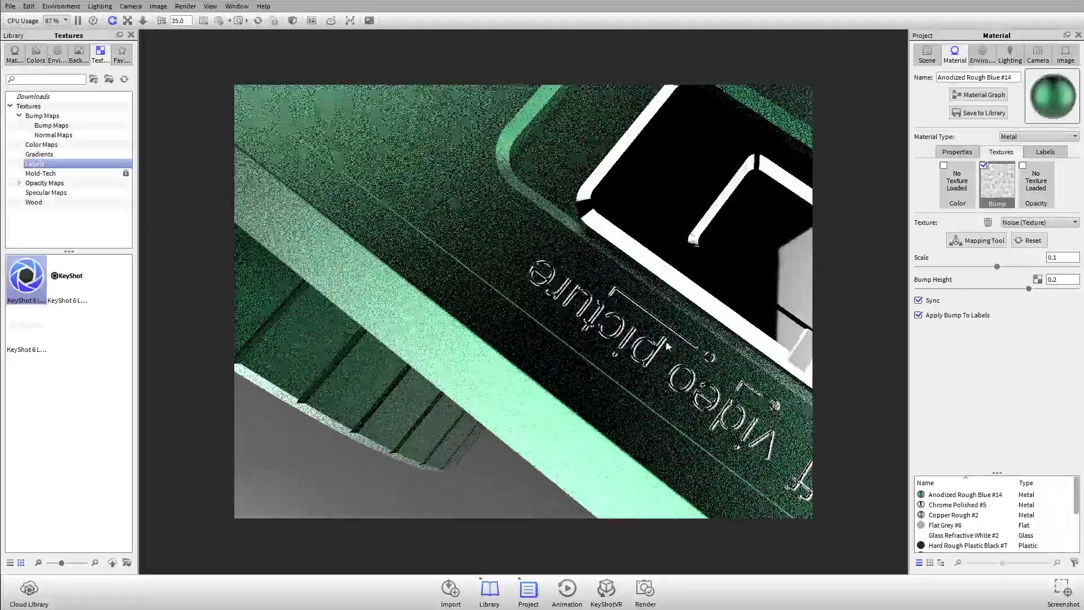
left_click_drag(561, 299, 644, 257)
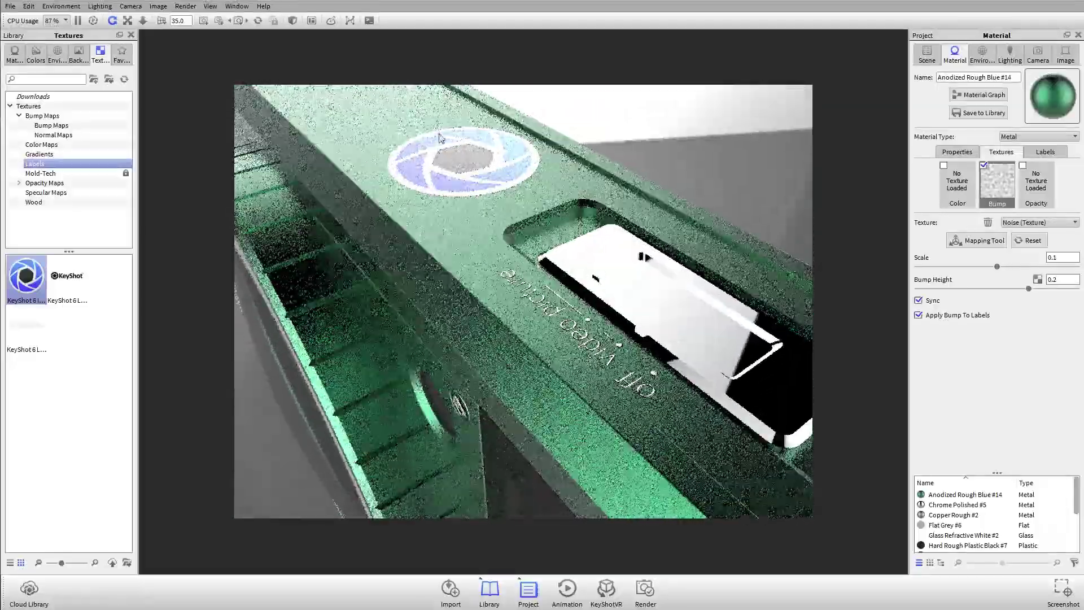
middle_click_drag(446, 148, 583, 357)
scroll(490, 257, "up", 3)
scroll(582, 354, "up", 3)
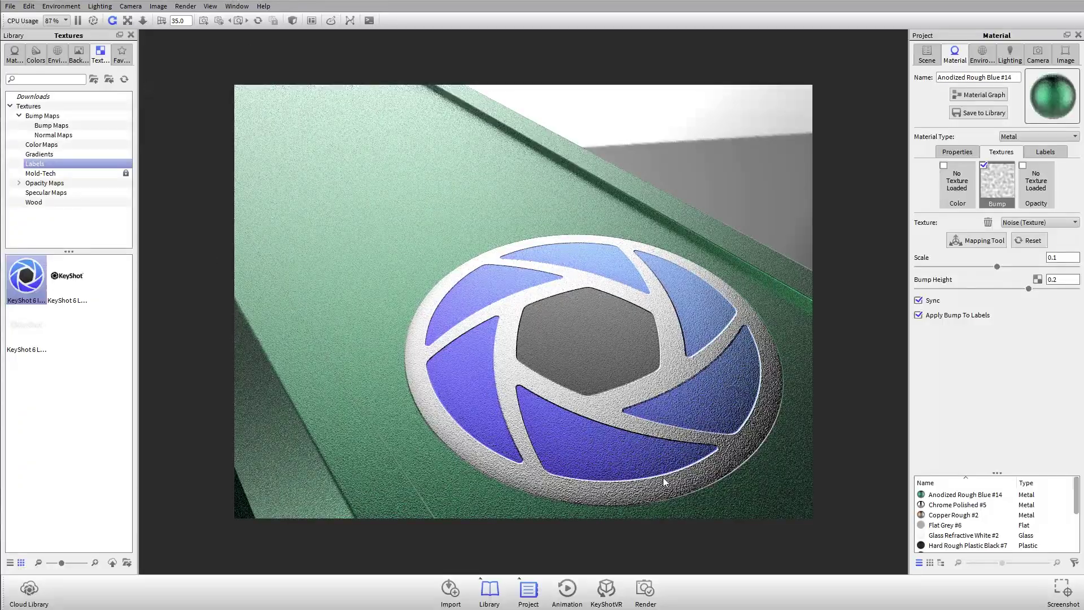
scroll(611, 446, "down", 8)
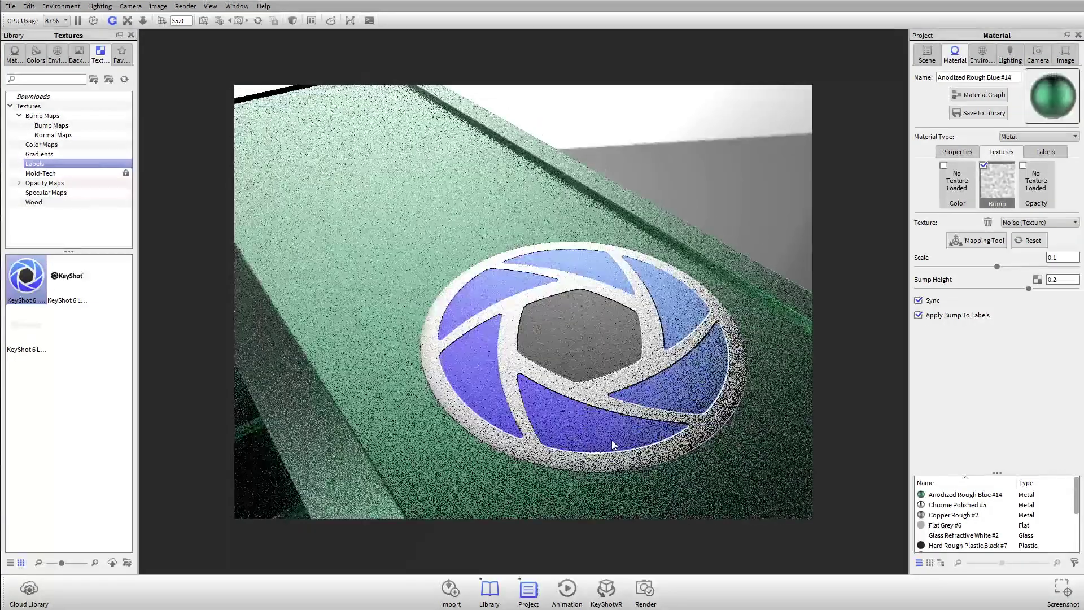
left_click_drag(611, 439, 660, 317)
Reselect the KeyShot 6 Icon label in the label list and review the whole camera from the front
left_click(1046, 153)
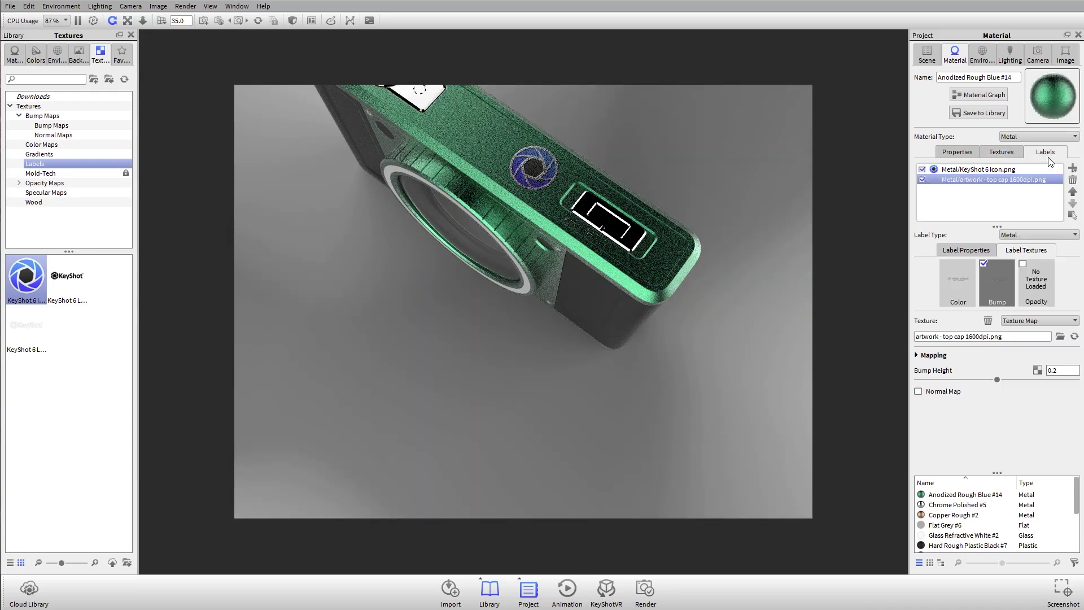
left_click(1007, 169)
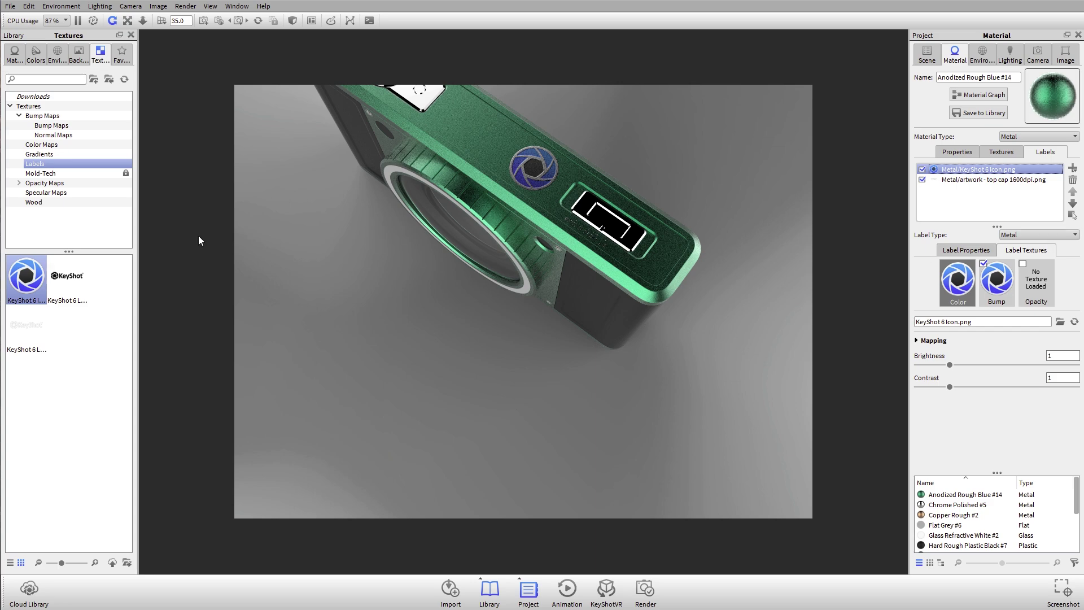
left_click_drag(539, 327, 550, 252)
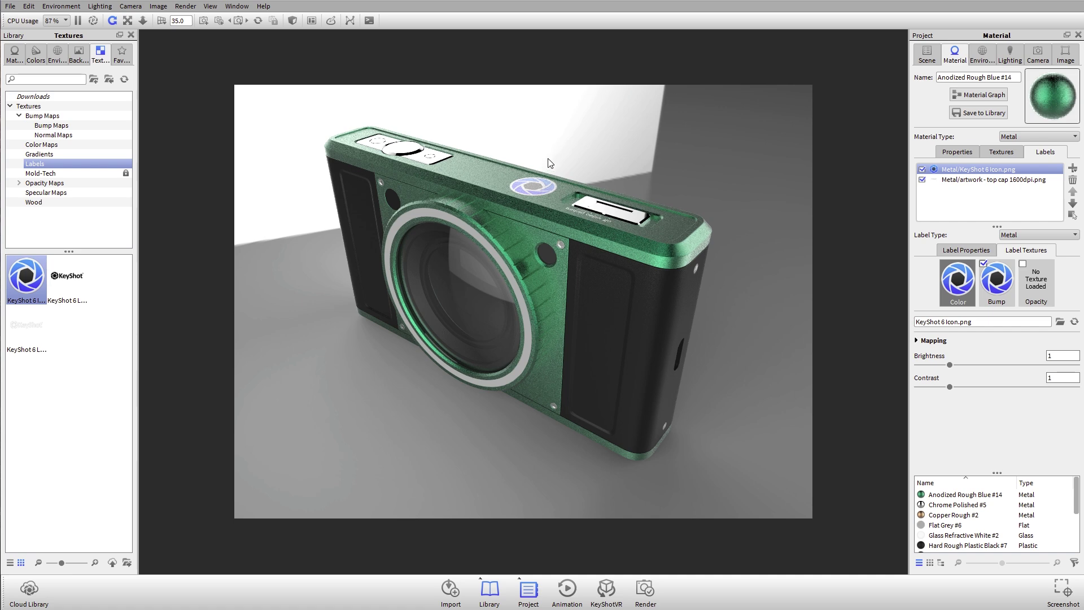
left_click_drag(613, 209, 595, 249)
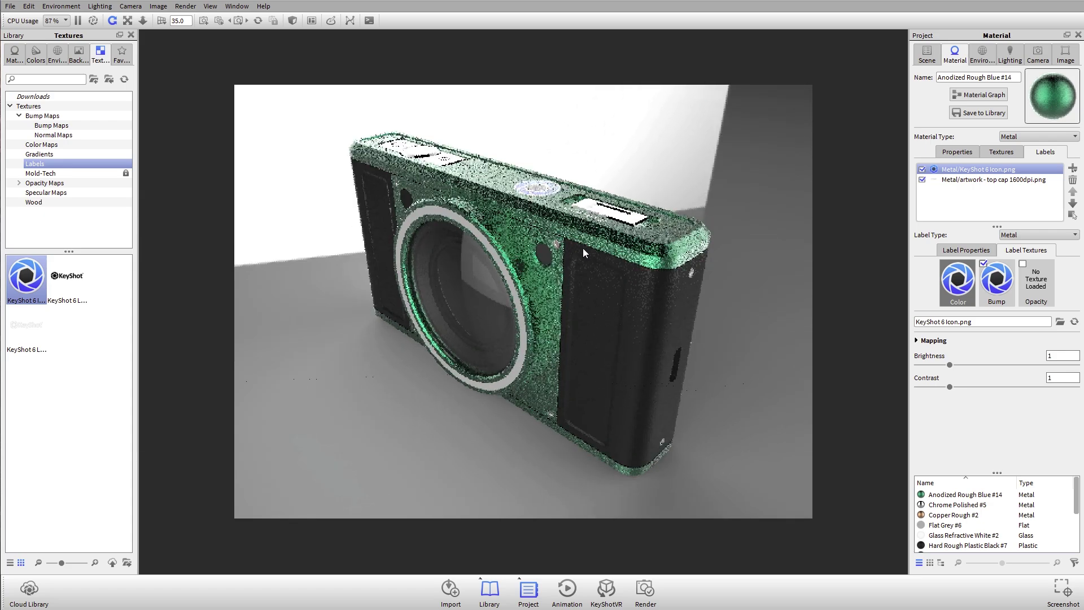